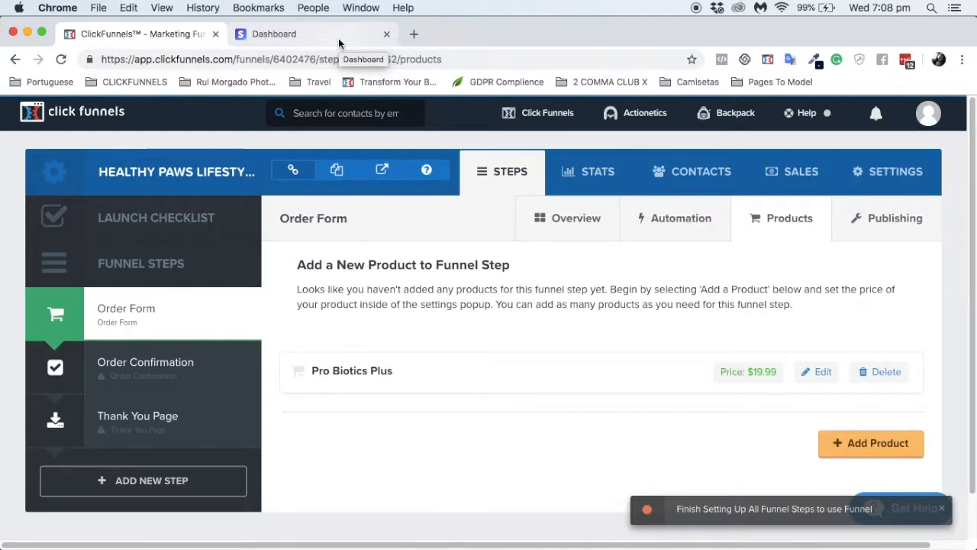
Step: Switch from ClickFunnels to the Stripe Dashboard browser tab
click(339, 38)
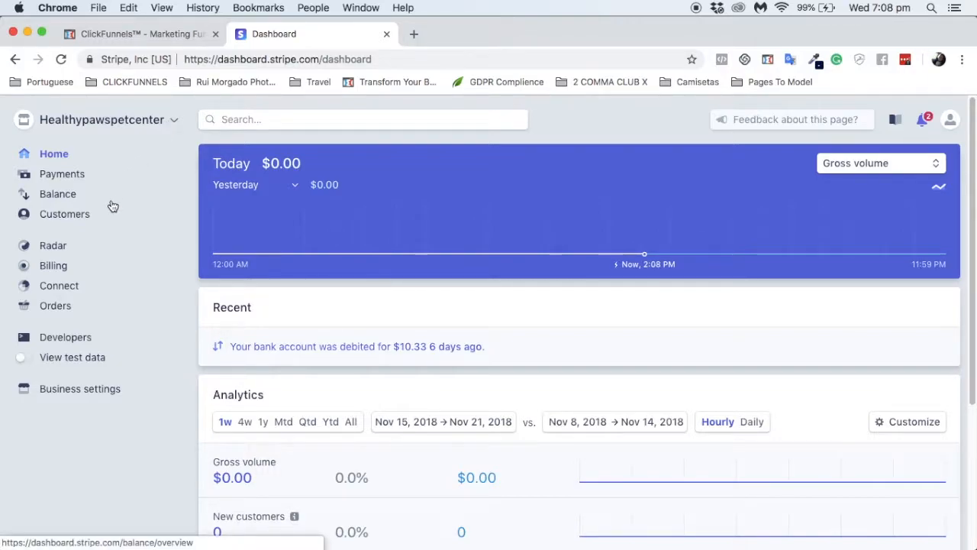
Step: Go to Billing › Products in Stripe and start a new product
click(53, 266)
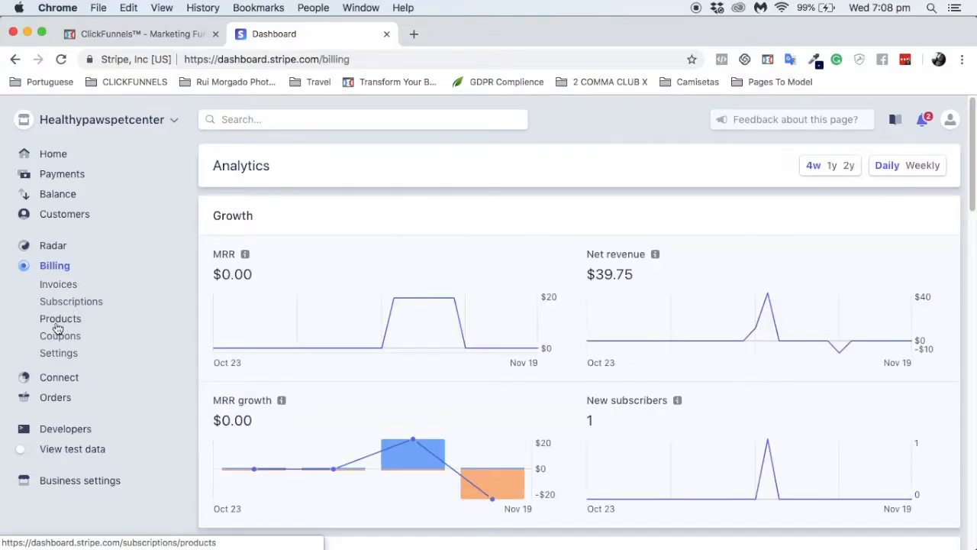
click(57, 327)
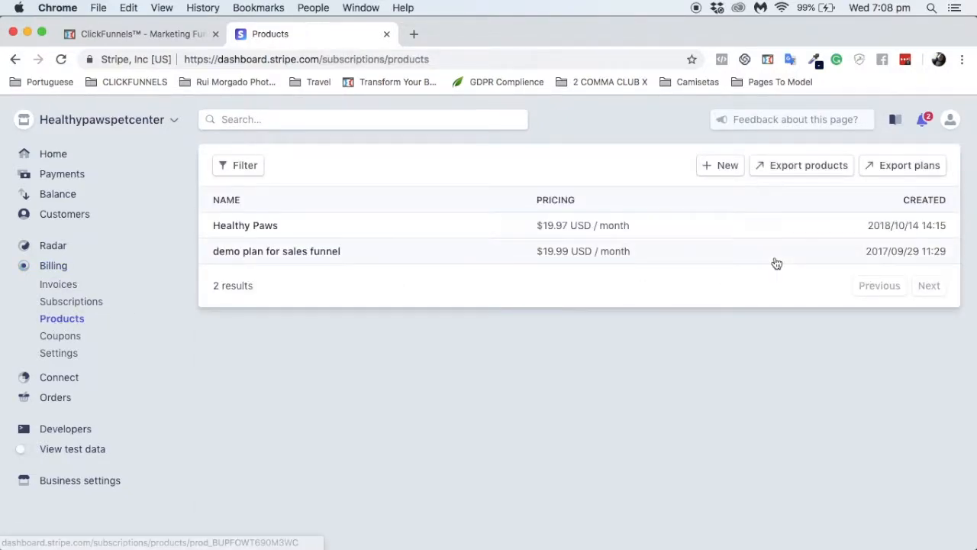
click(718, 170)
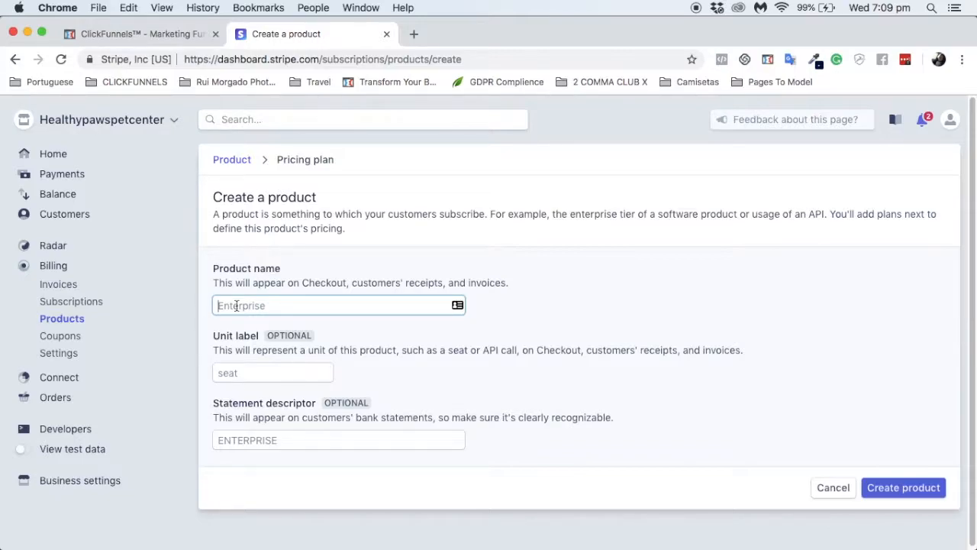
Step: Create product HPmembership, reusing HPmembership as its unit label and statement descriptor
text(H)
text(elathyPa)
key(BackSpace)
key(BackSpace)
key(BackSpace)
key(BackSpace)
key(BackSpace)
key(BackSpace)
key(BackSpace)
key(BackSpace)
text(e)
key(BackSpace)
text(Pmembership)
double_click(249, 309)
key(ctrl+c)
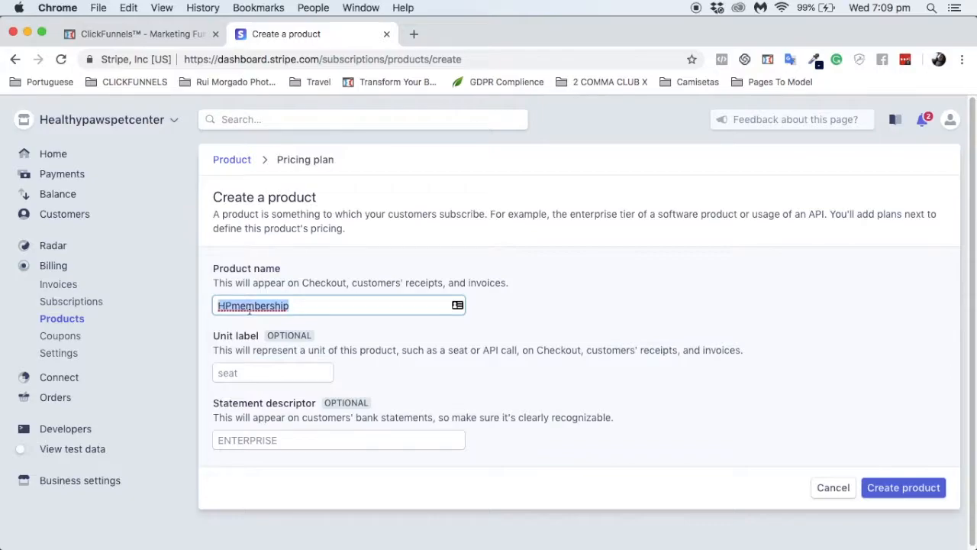
click(251, 368)
key(ctrl+v)
click(258, 439)
key(ctrl+v)
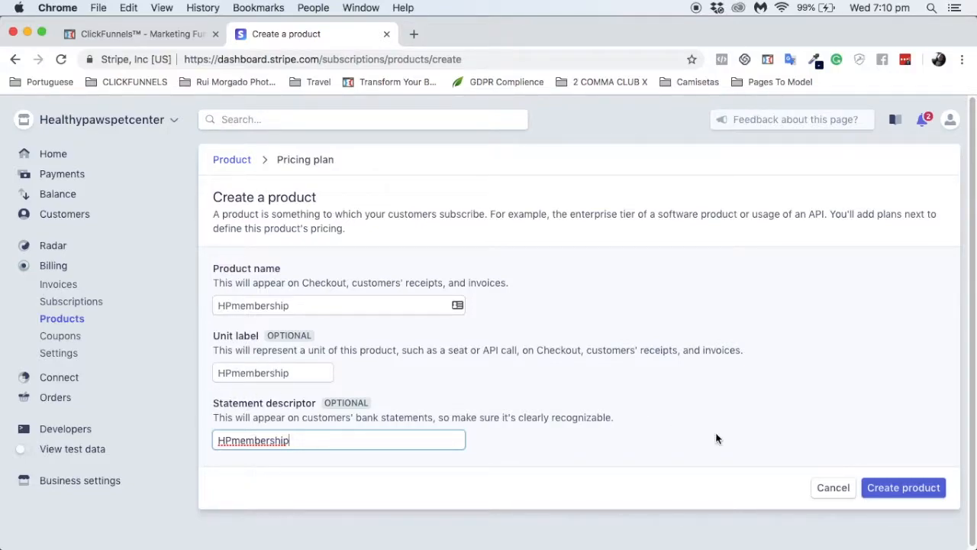
click(903, 487)
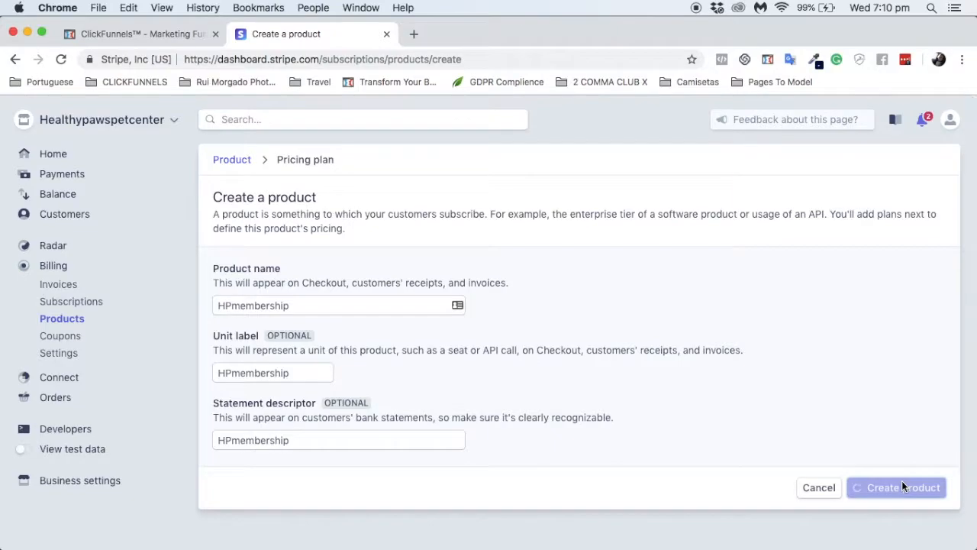
Step: Authenticate with the account password so the HPmembership product is saved
text(•)
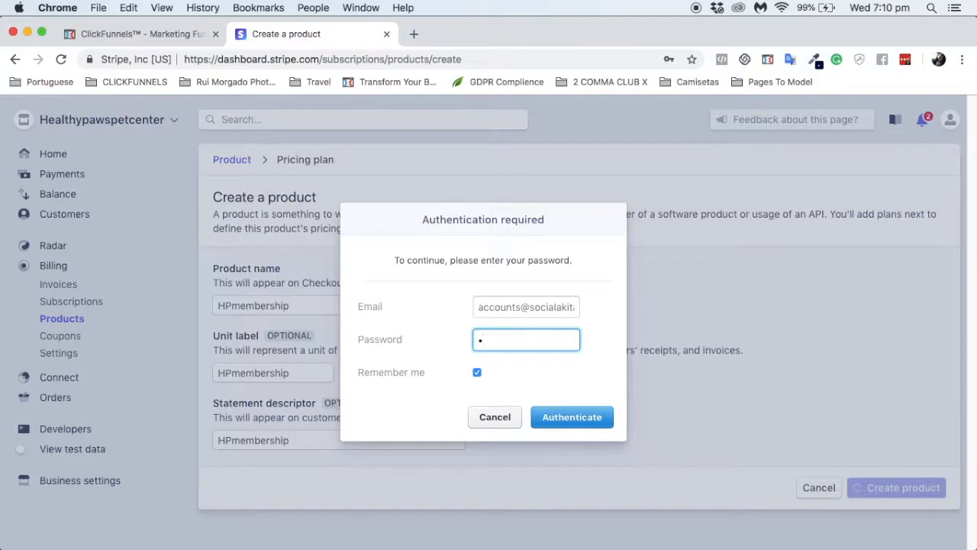
text(••••••••••••••)
click(582, 418)
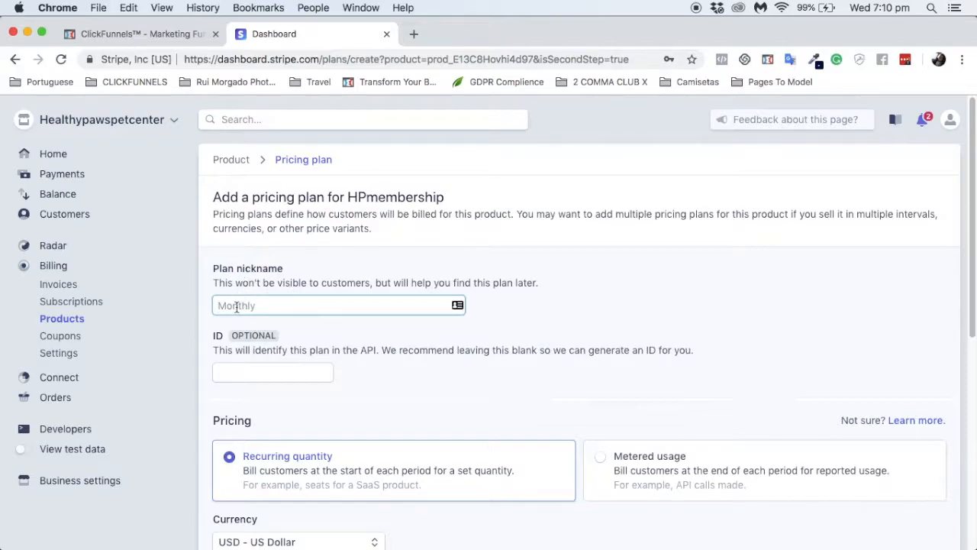
Step: Set the pricing plan's nickname and ID to HPmembership
key(super+v)
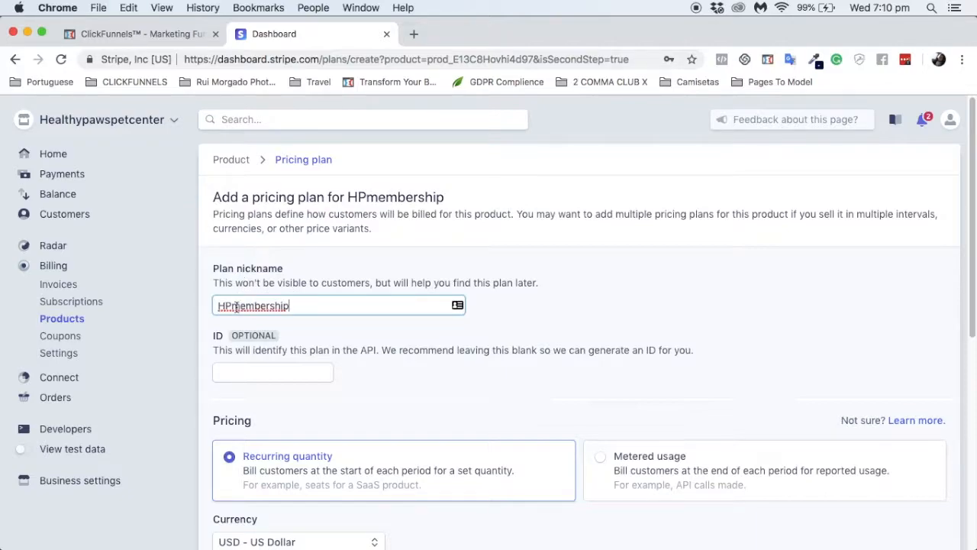
click(248, 374)
key(super+v)
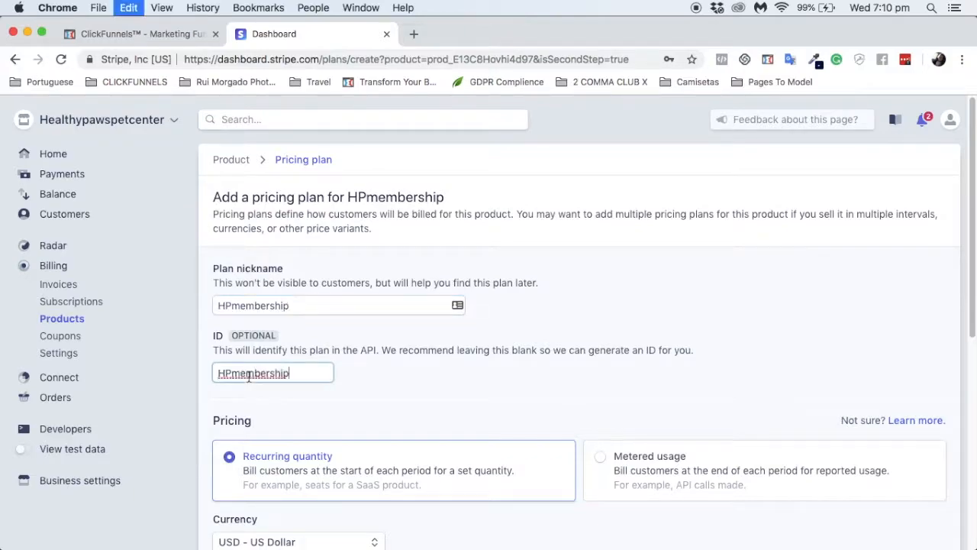
click(395, 417)
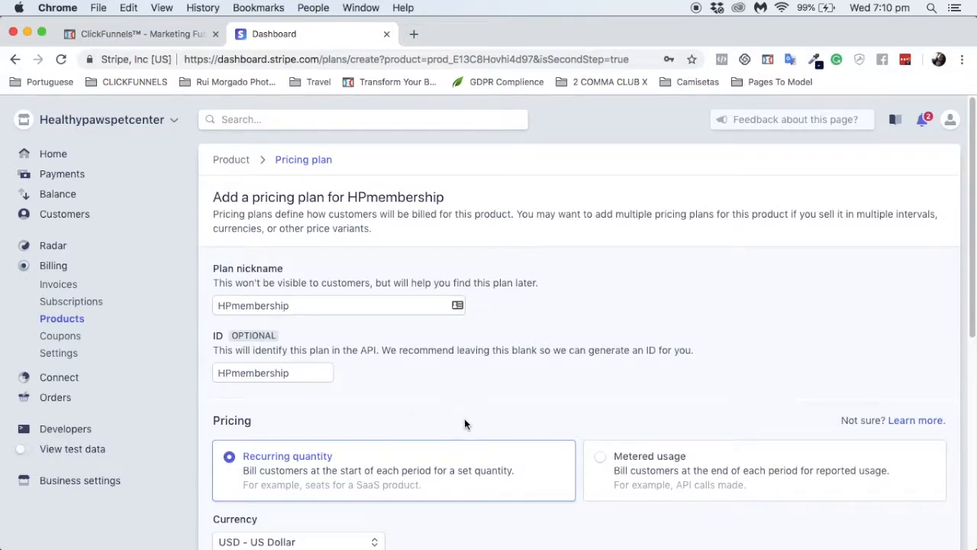
Step: Set the price per unit to 19.97 with a Monthly billing interval
scroll(465, 425, down, 4)
scroll(464, 420, down, 2)
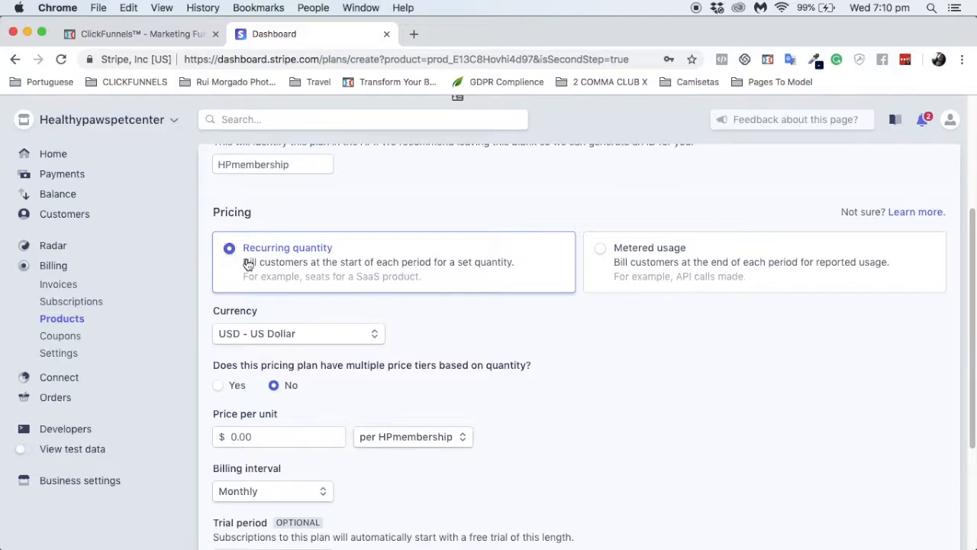
scroll(280, 314, down, 3)
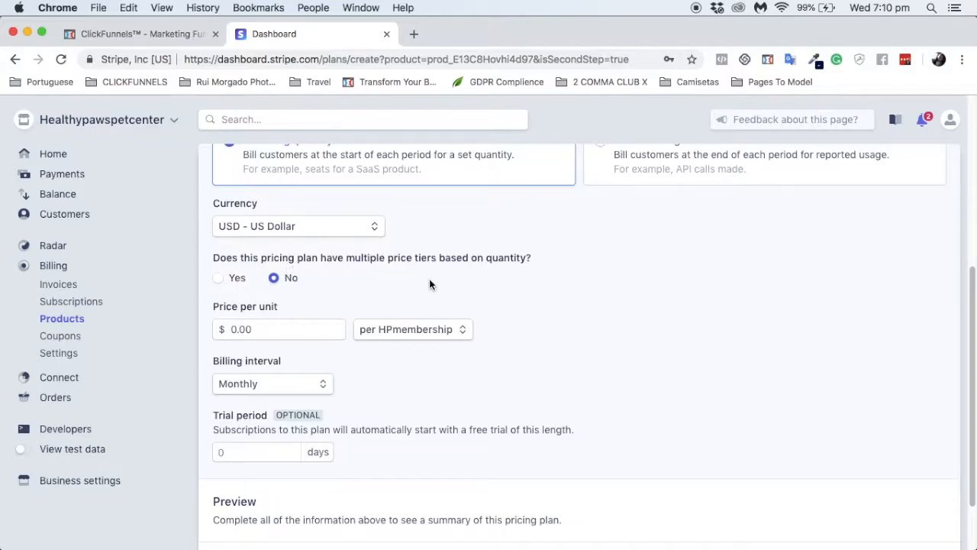
scroll(255, 319, down, 2)
click(252, 251)
text(19.97)
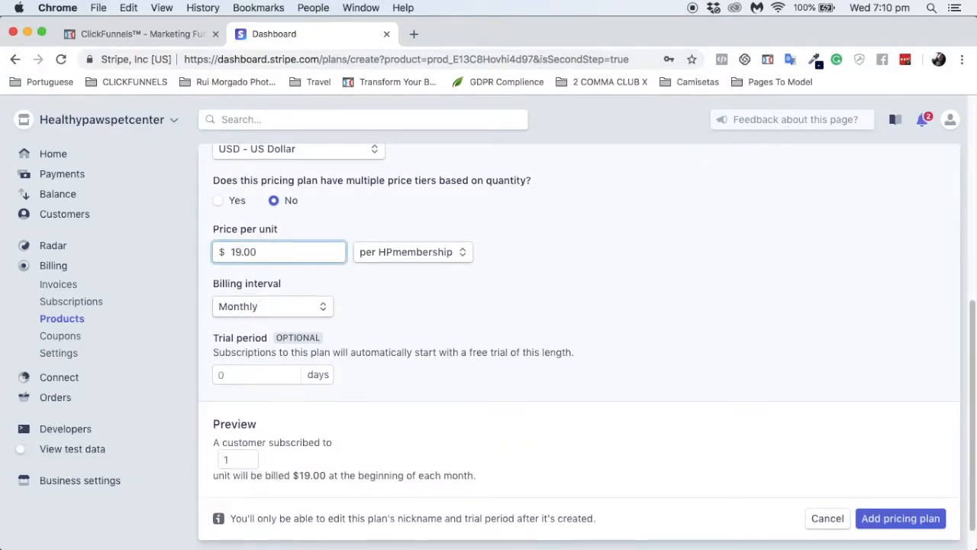
key(BackSpace)
key(BackSpace)
text(97)
drag(214, 284, 263, 289)
click(238, 308)
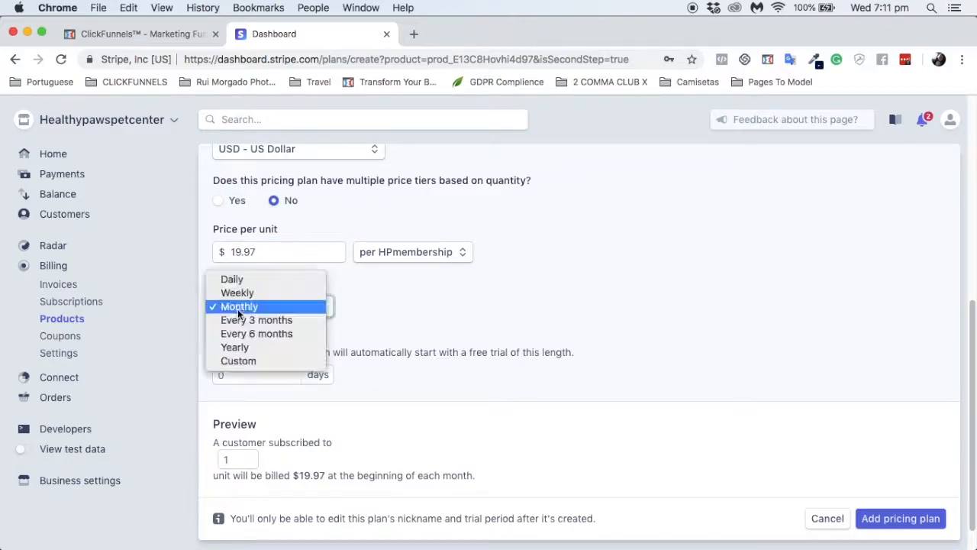
click(237, 308)
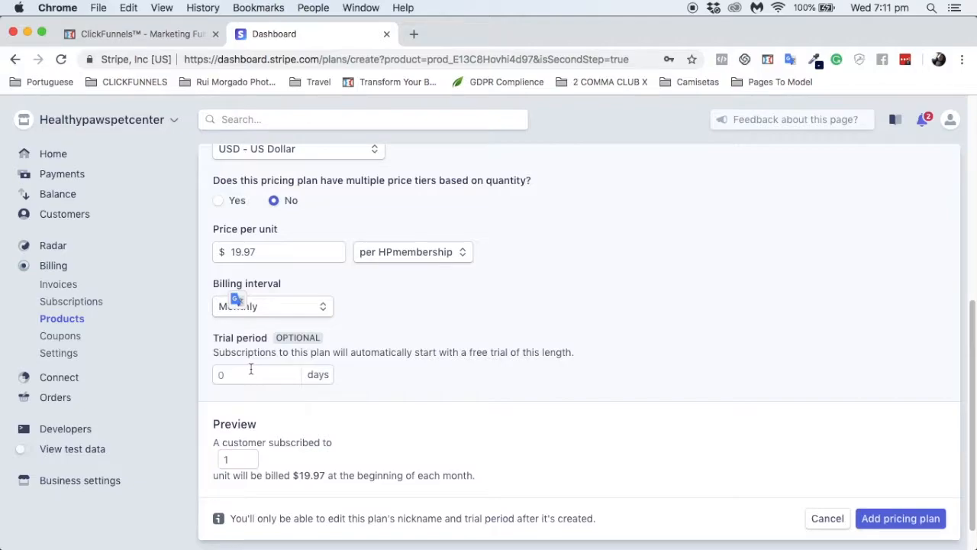
Step: Leave the trial period empty, removing the 100-day value entered
click(251, 371)
text(100)
click(423, 415)
double_click(255, 375)
key(BackSpace)
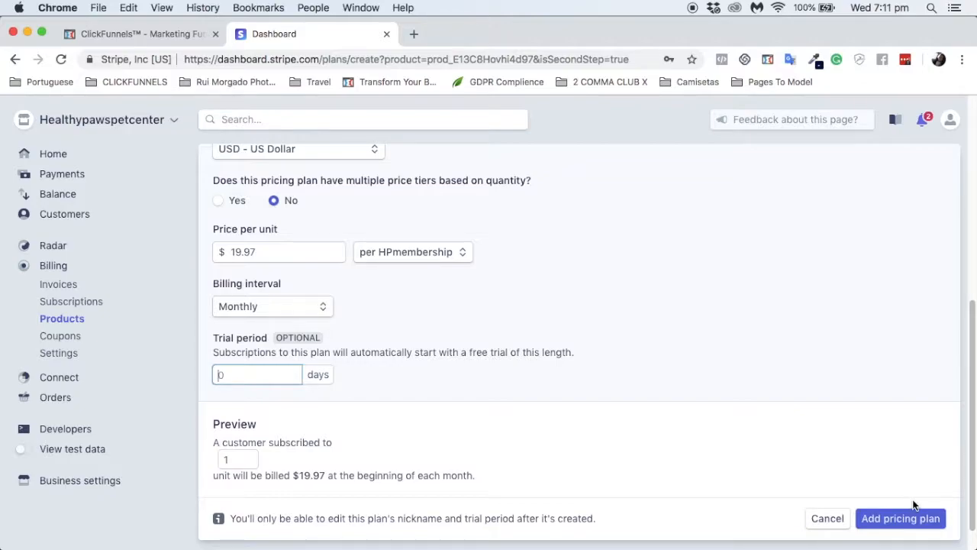
Step: Add the $19.97/month pricing plan, then turn on View test data
click(913, 525)
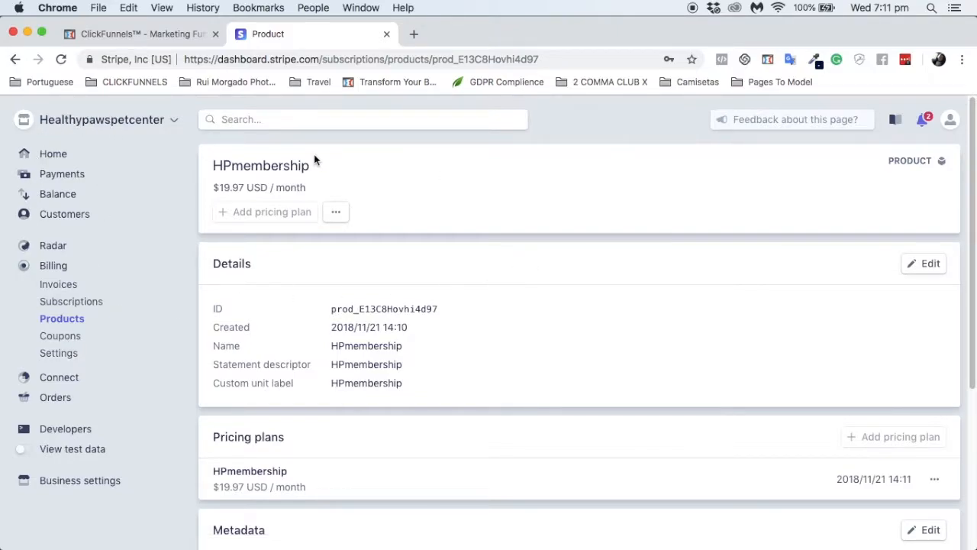
click(27, 454)
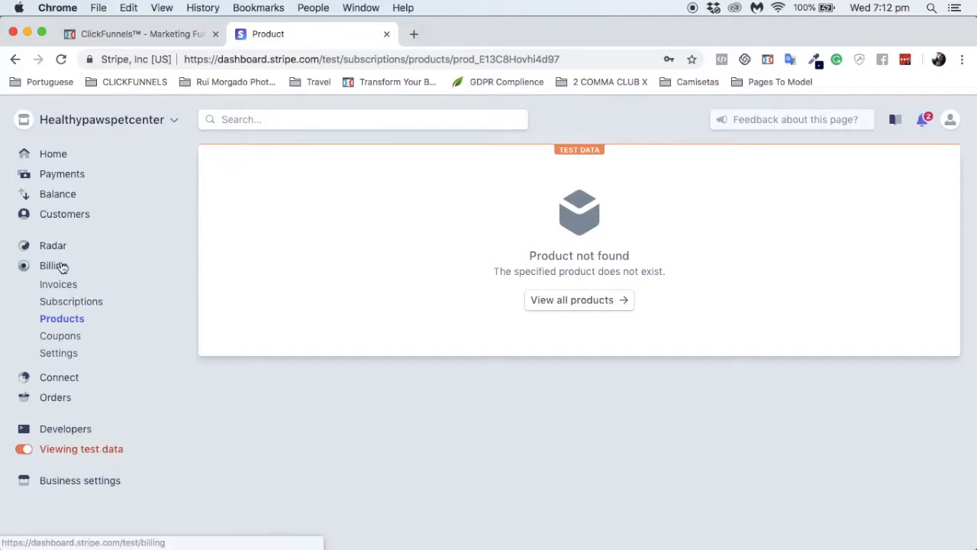
Step: In test data, go to Billing › Products and start a new product
click(74, 320)
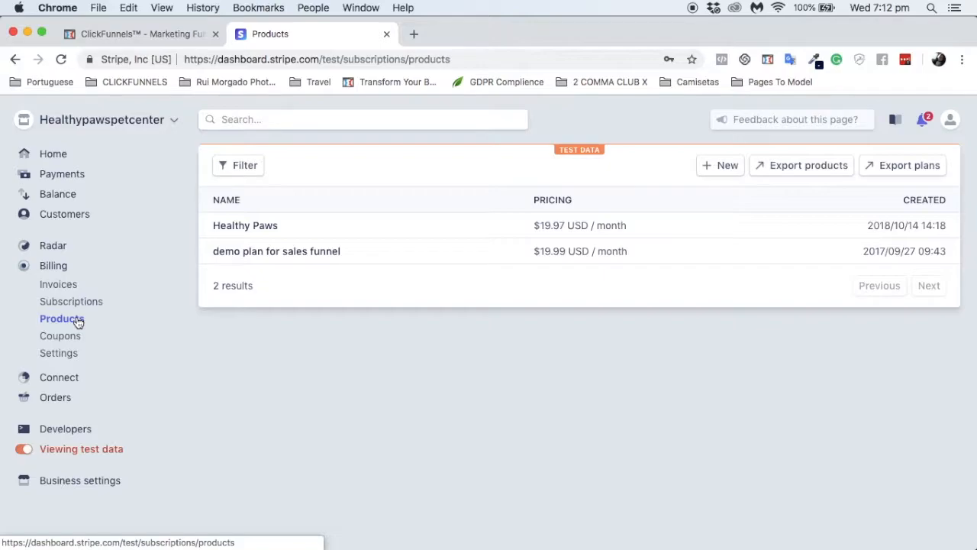
click(722, 165)
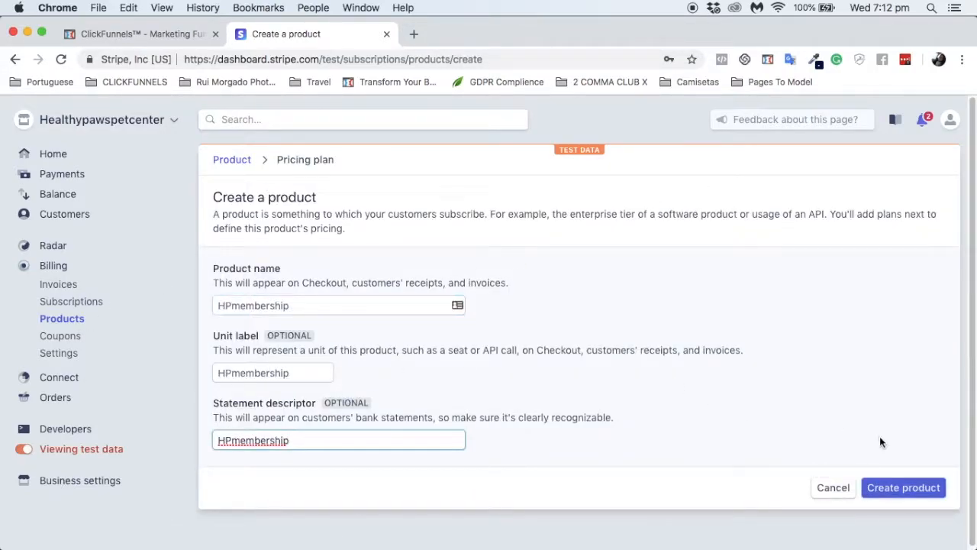
Step: Create the test HPmembership product and set plan nickname and ID to HPmembership
click(901, 492)
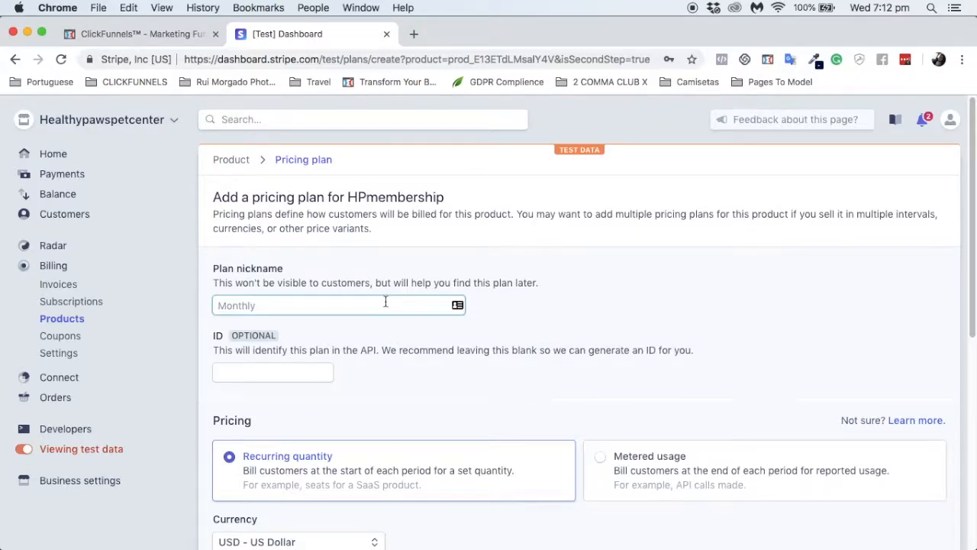
text(HPmembership)
click(304, 373)
text(HPmembership)
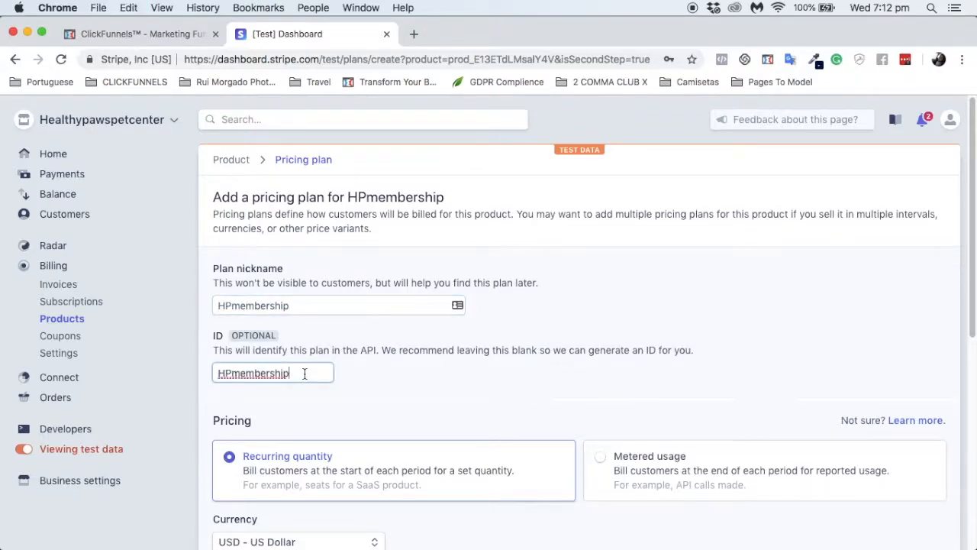
Step: Price the plan at 19.97 per month and add it
scroll(400, 412, down, 6)
click(289, 336)
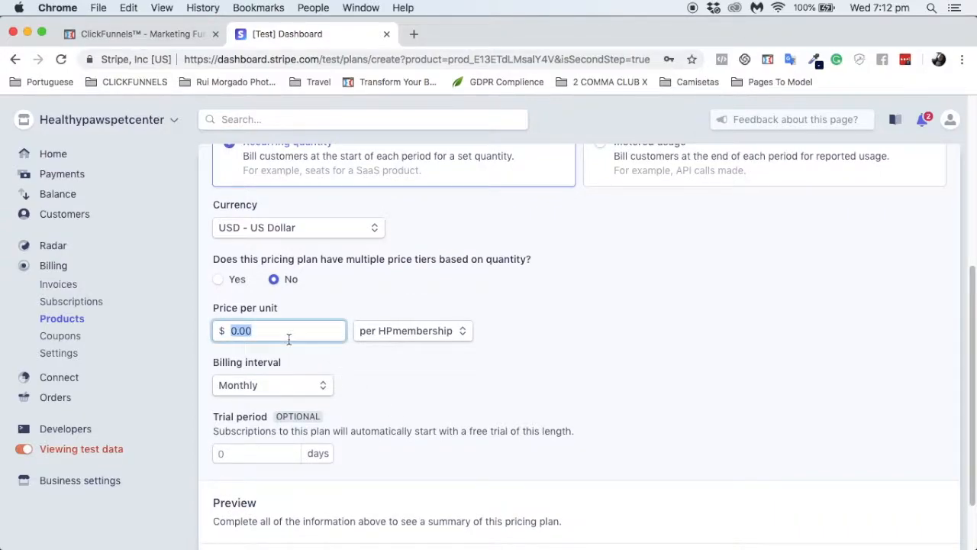
text(19)
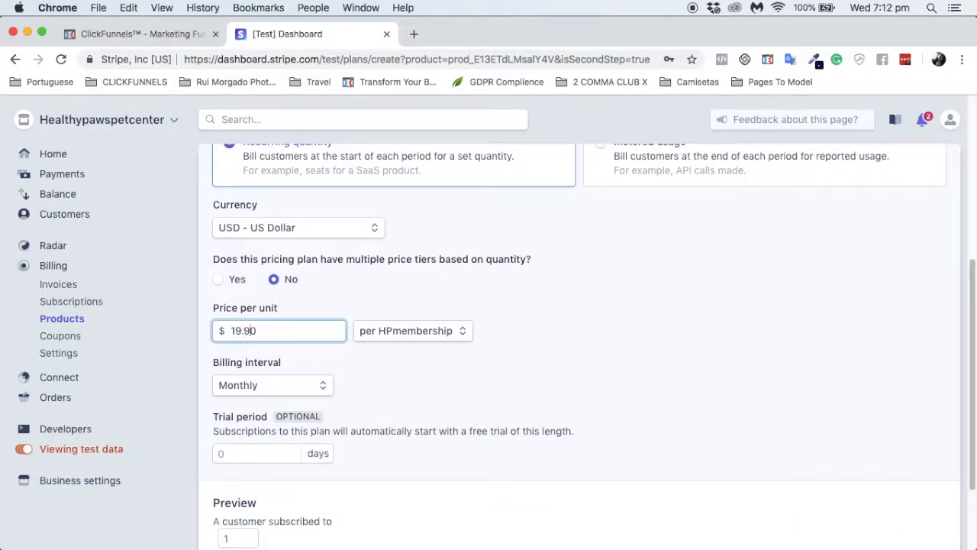
text(.97)
click(414, 397)
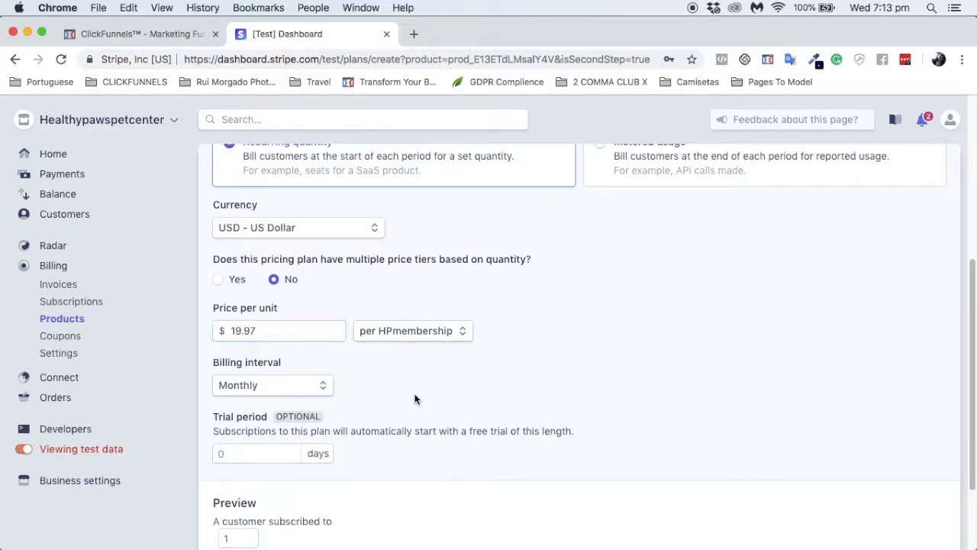
scroll(354, 402, down, 3)
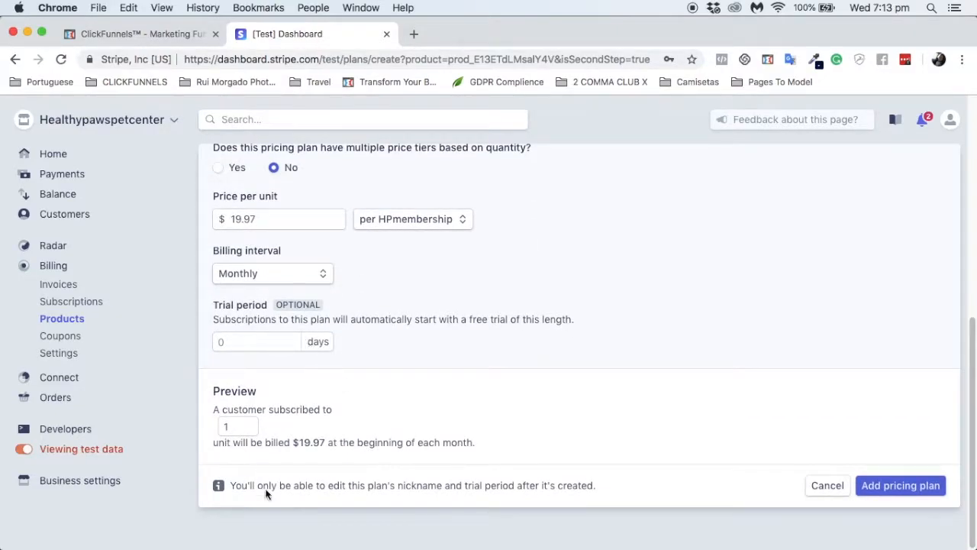
click(898, 491)
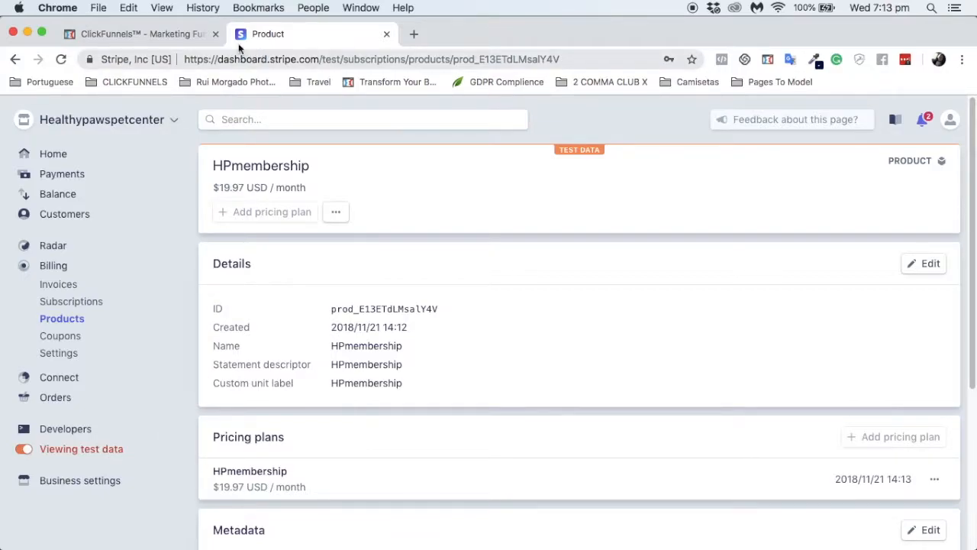
Step: Return to ClickFunnels' Order Form products and begin adding a product
click(146, 34)
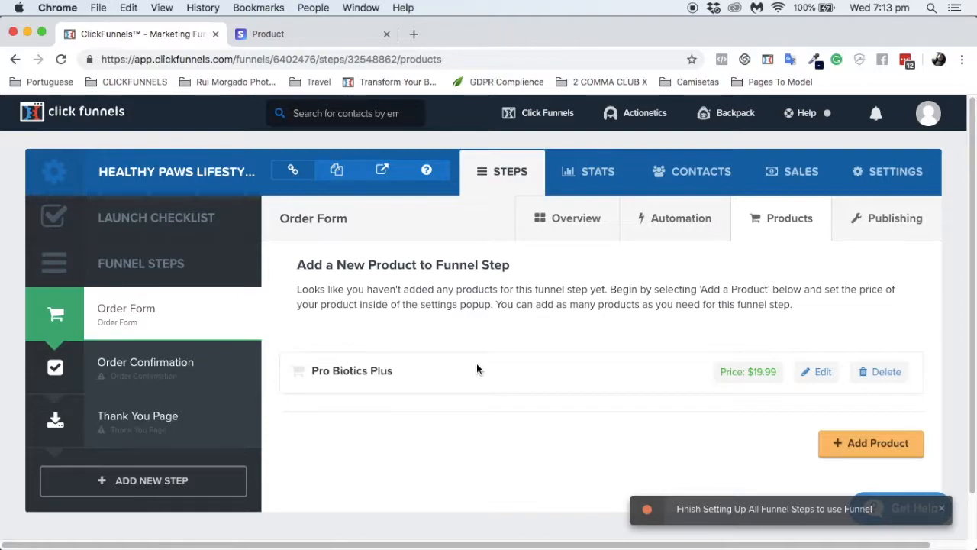
click(855, 445)
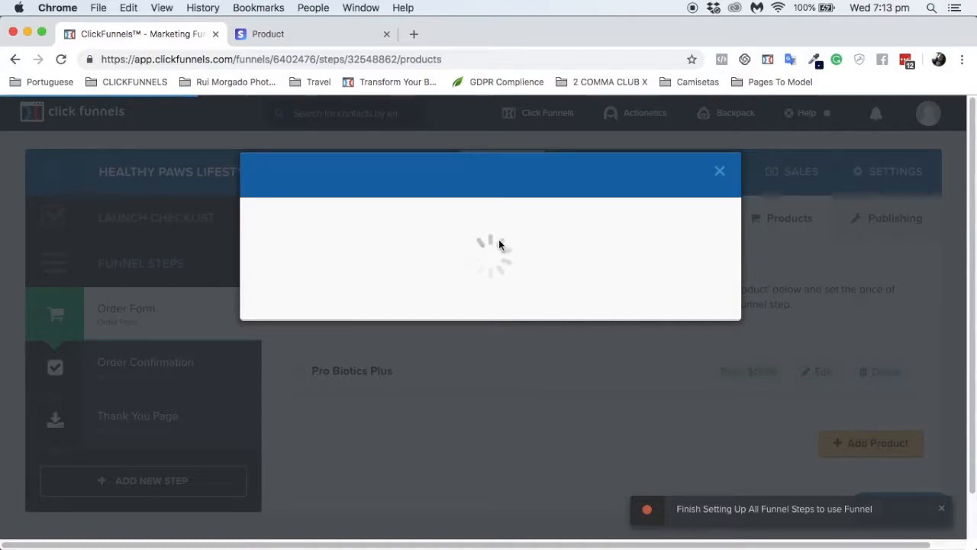
Step: Enter 'Healthy Paws Membership' as the product name and select the amount field
click(458, 280)
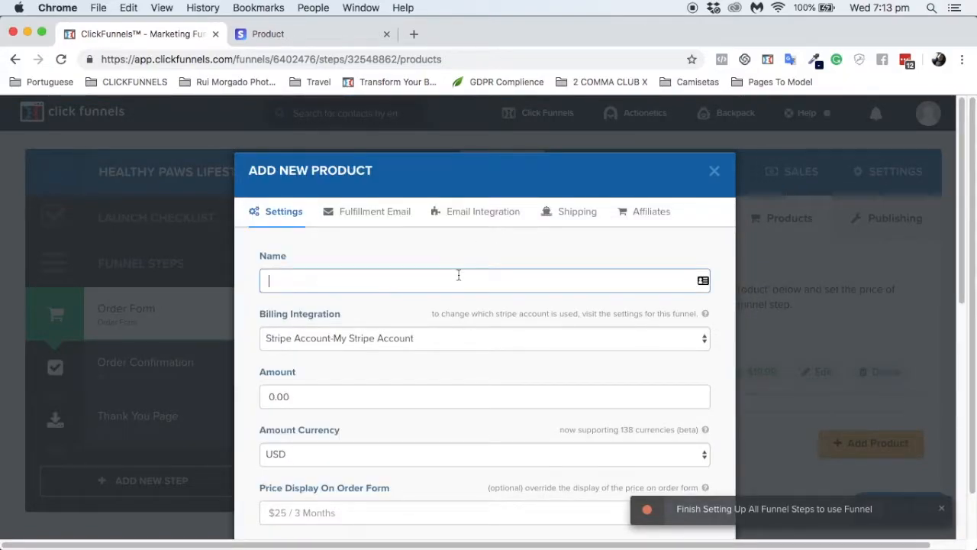
text(Healthy Pa)
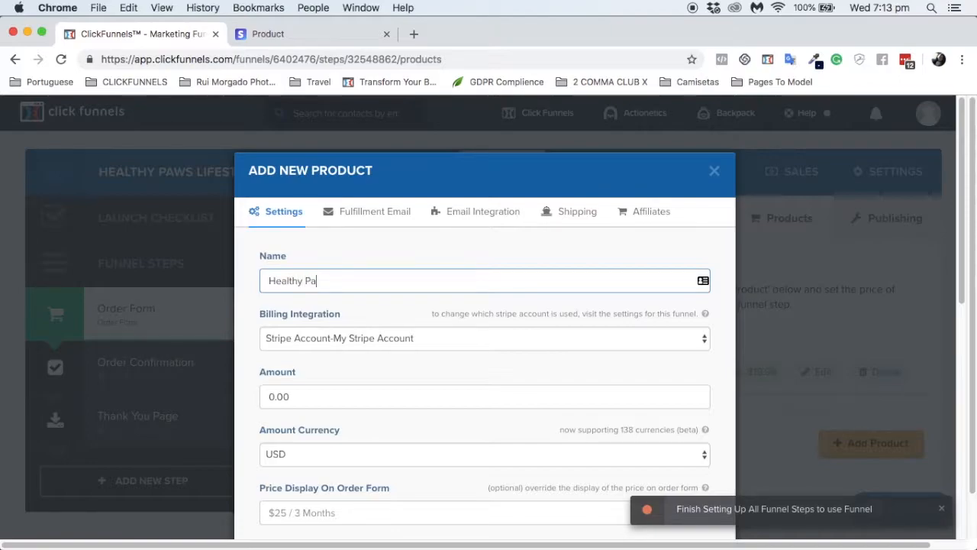
text(ws Membership)
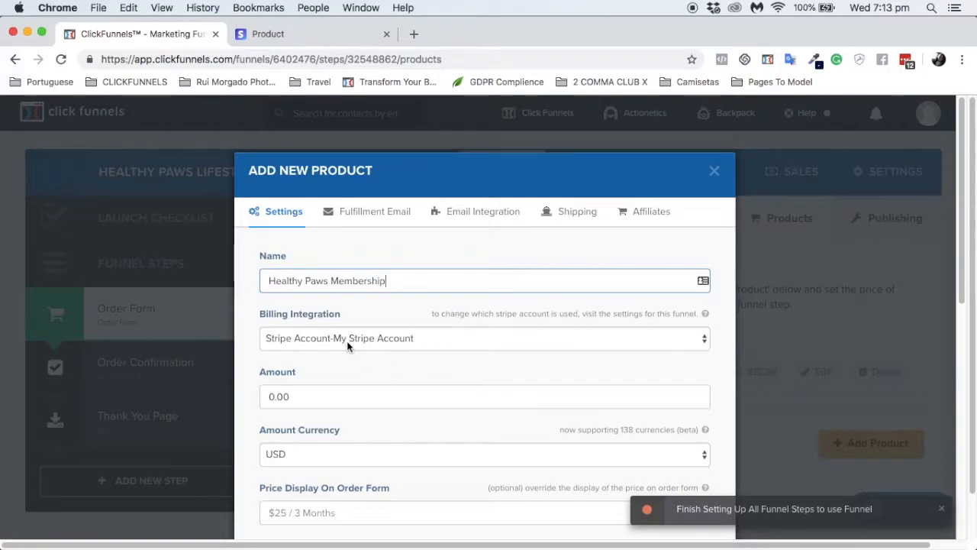
scroll(346, 341, down, 3)
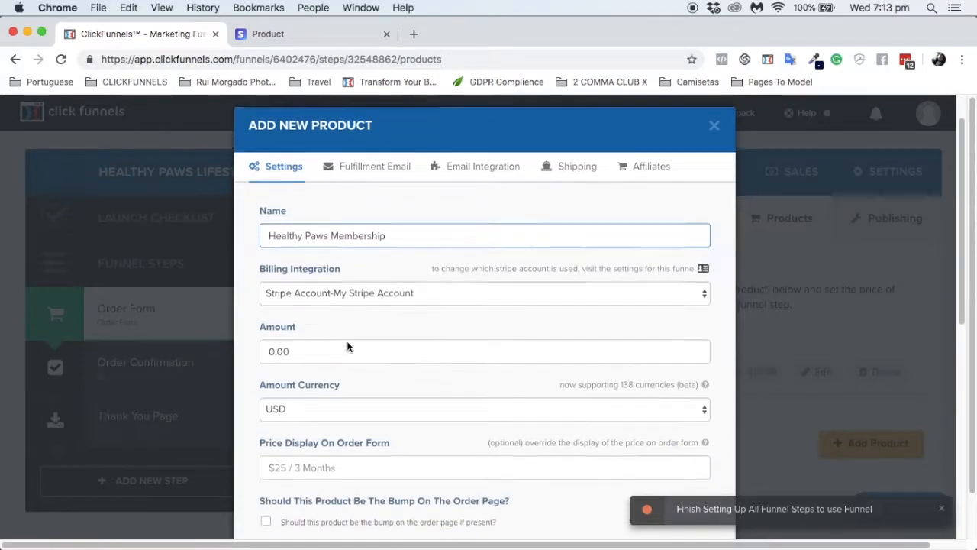
click(317, 295)
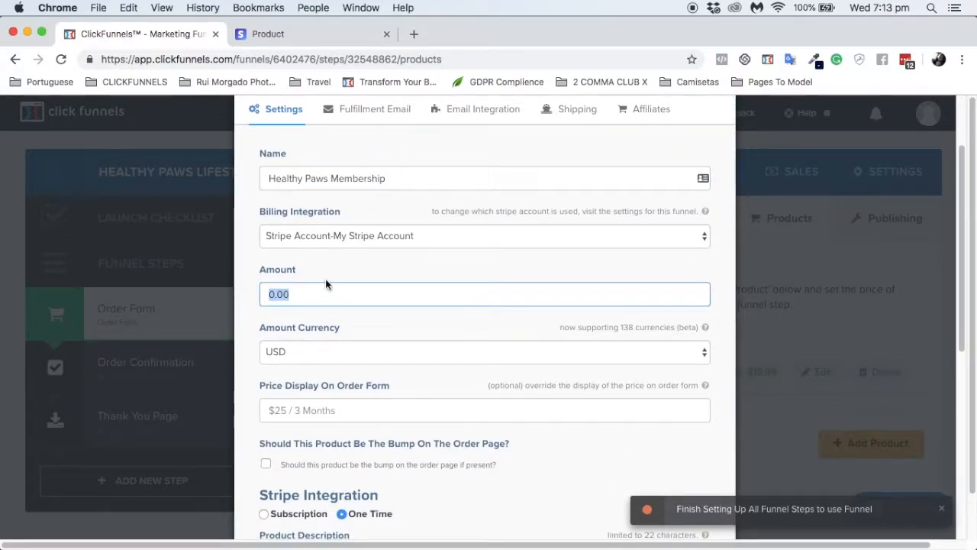
scroll(338, 322, down, 2)
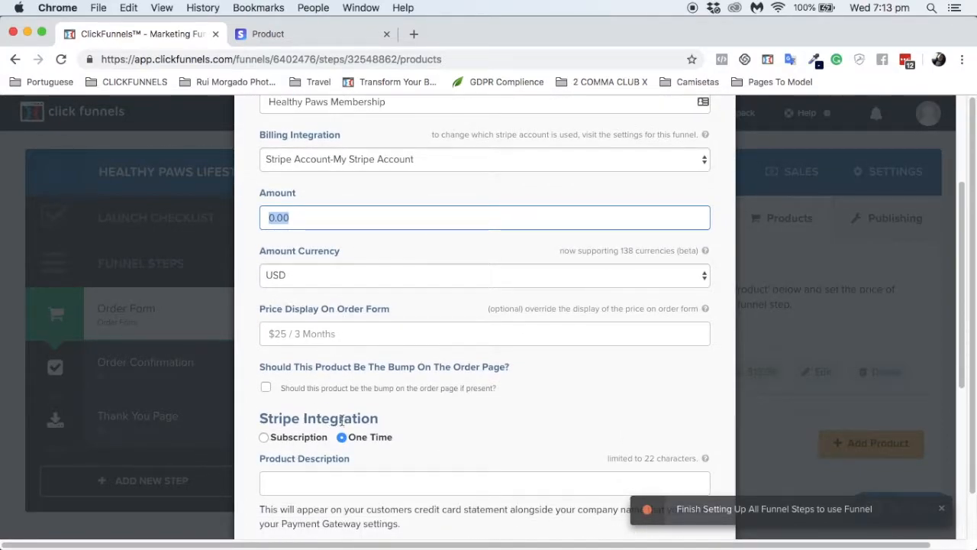
Step: Choose Stripe Subscription billing and set the order-form price display to '$19.97 / Month'
click(265, 438)
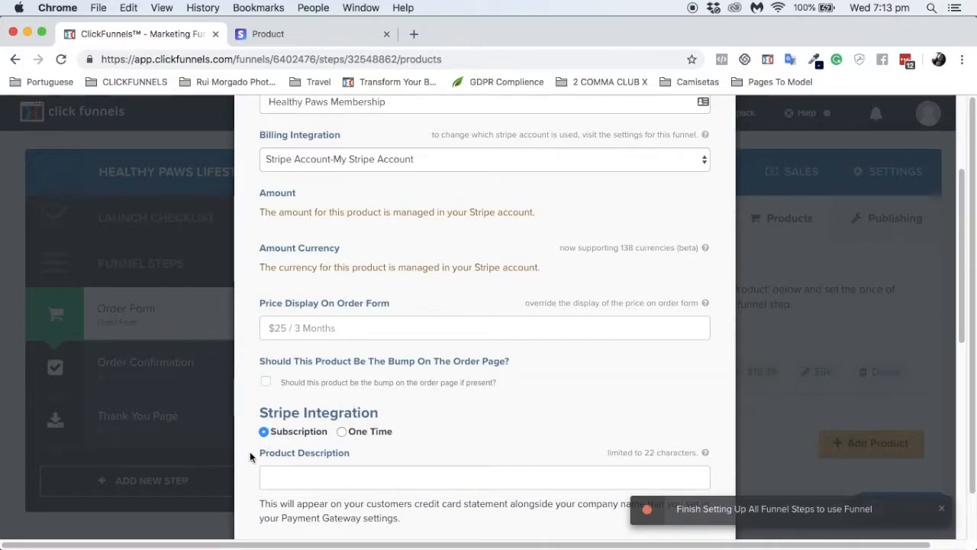
click(276, 324)
drag(260, 303, 371, 306)
click(336, 328)
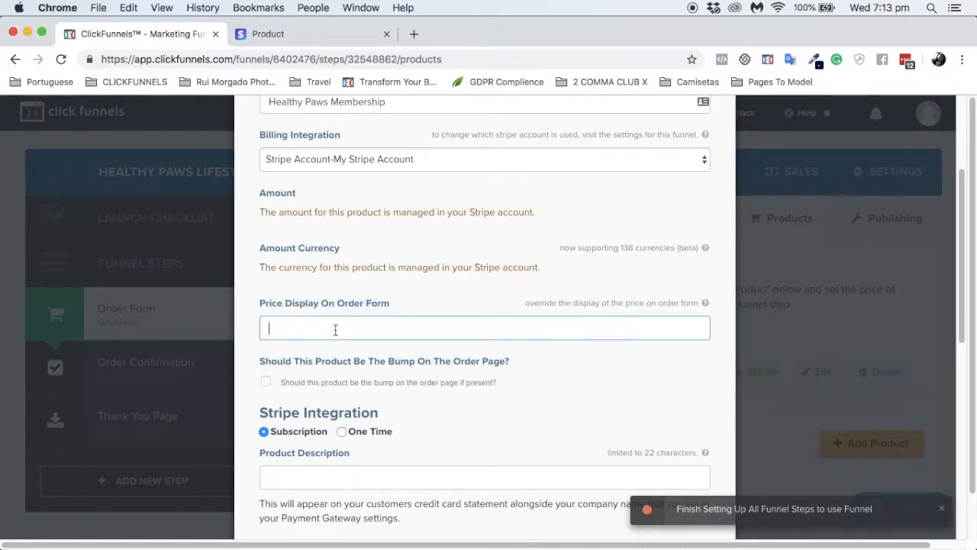
text($19.97)
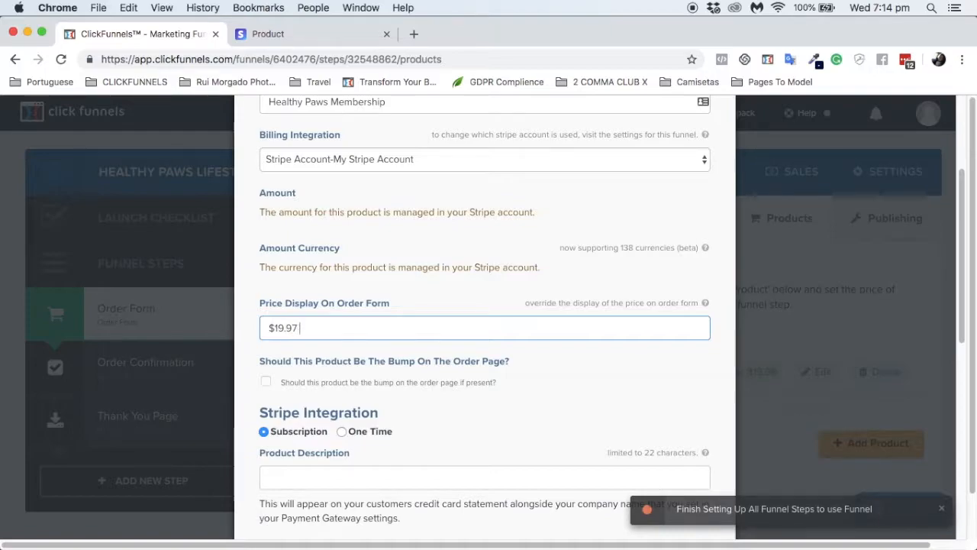
text( / Month)
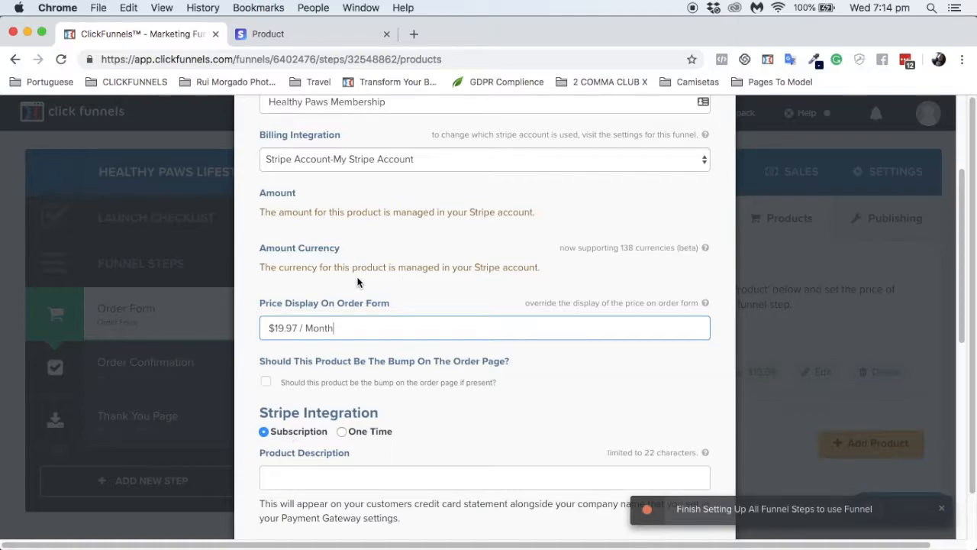
scroll(381, 397, down, 3)
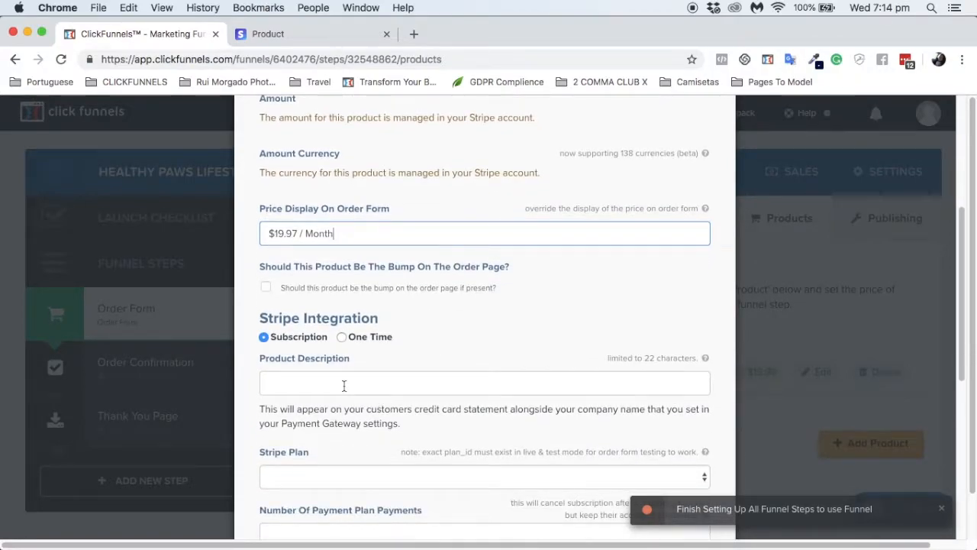
scroll(344, 372, up, 8)
Step: Copy the product name into Product Description, giving 'Healthy Paws Membershi'
triple_click(334, 276)
key(super+c)
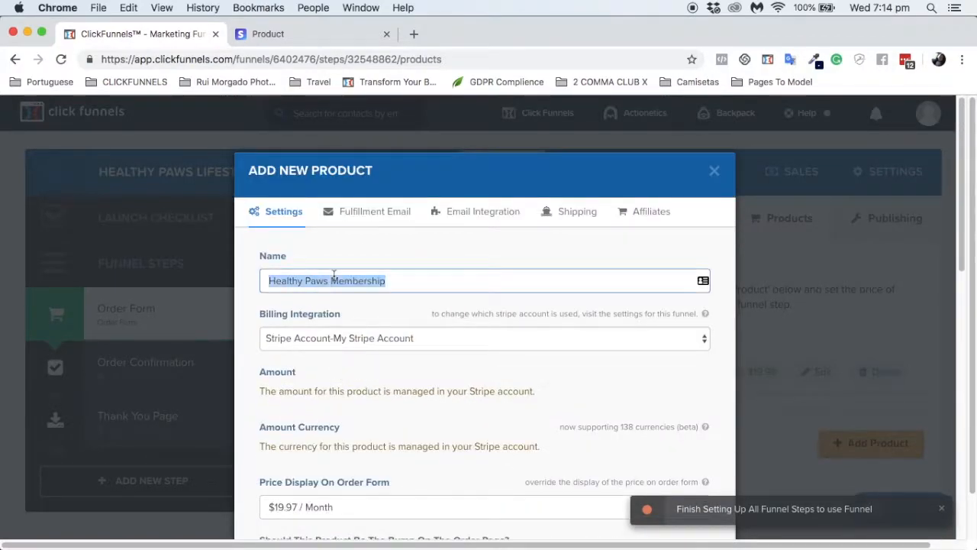
scroll(319, 319, down, 10)
click(319, 314)
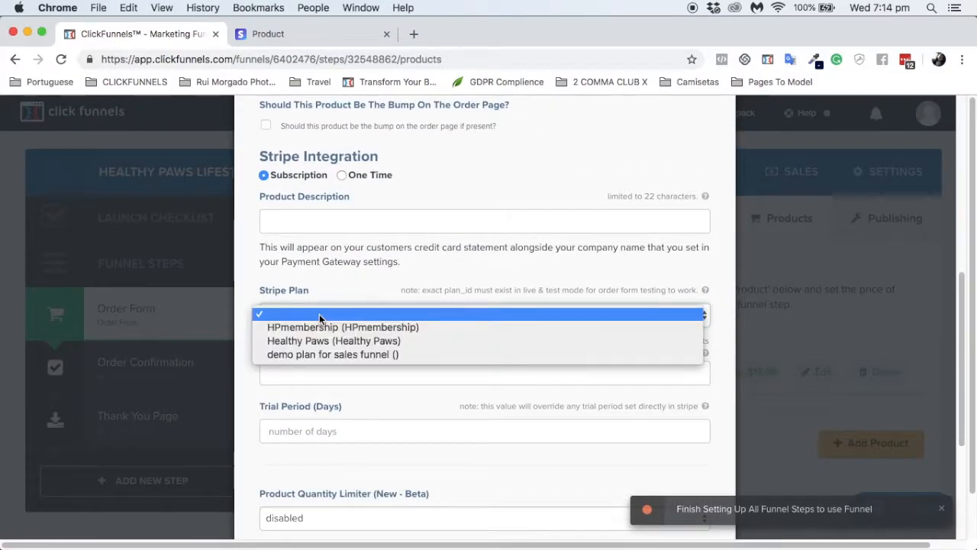
click(319, 314)
click(310, 219)
key(super+v)
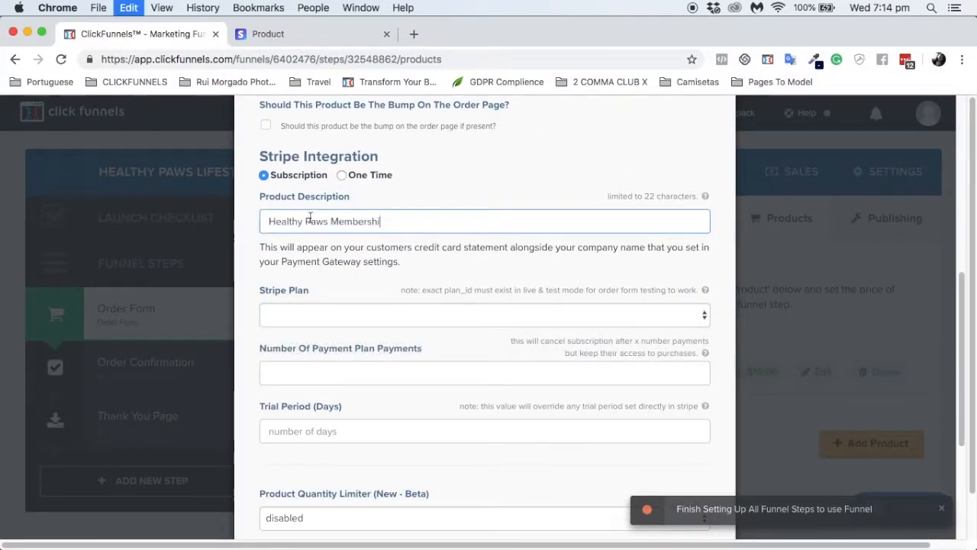
Step: Link the product to the HPmembership (HPmembership) Stripe plan
click(311, 313)
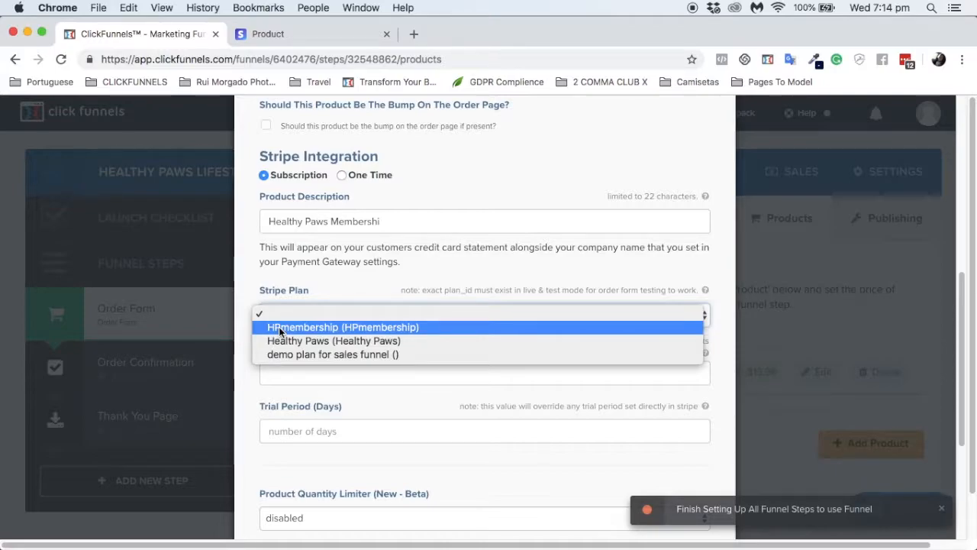
click(344, 292)
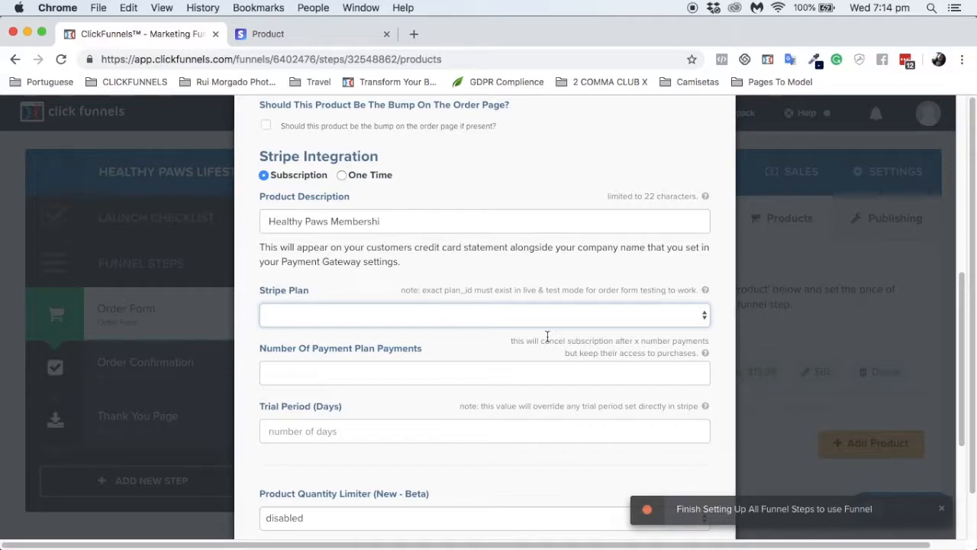
click(505, 314)
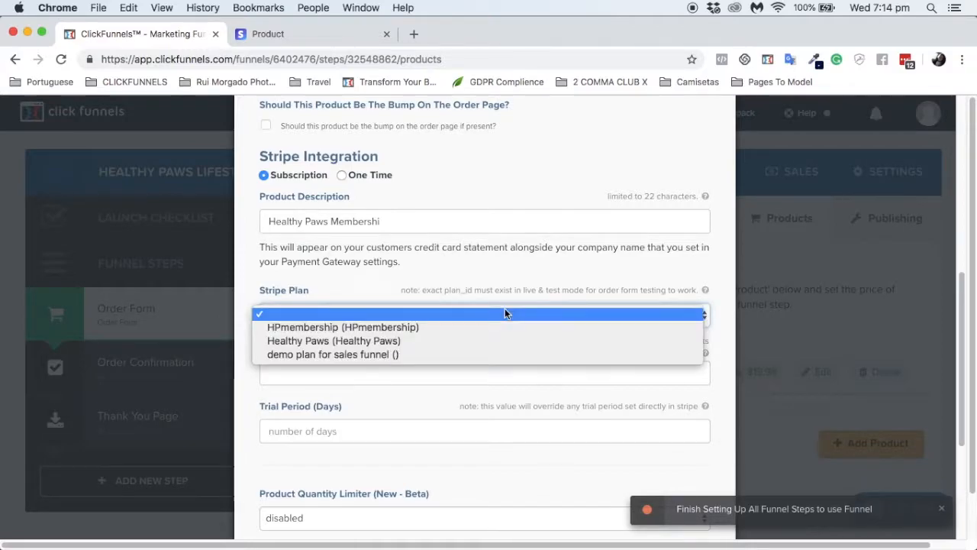
click(382, 327)
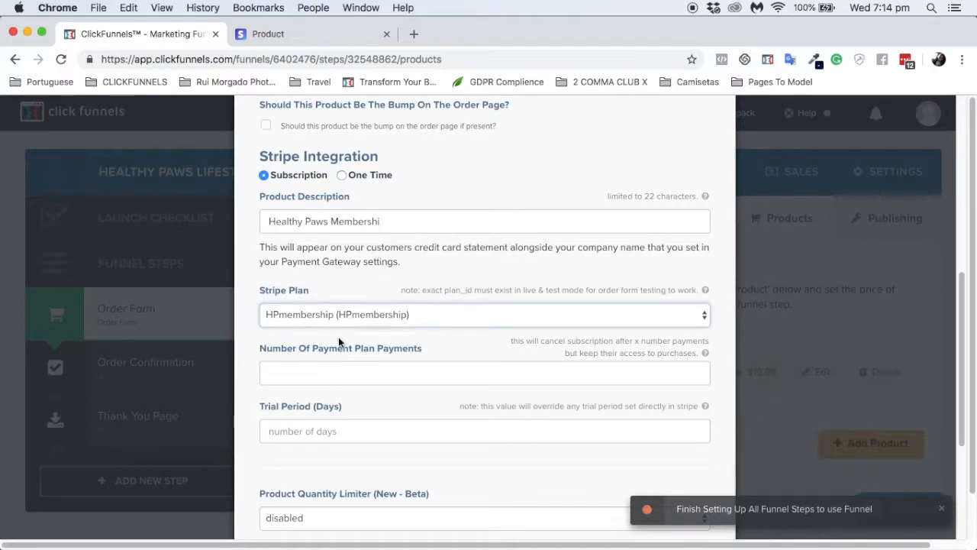
click(332, 374)
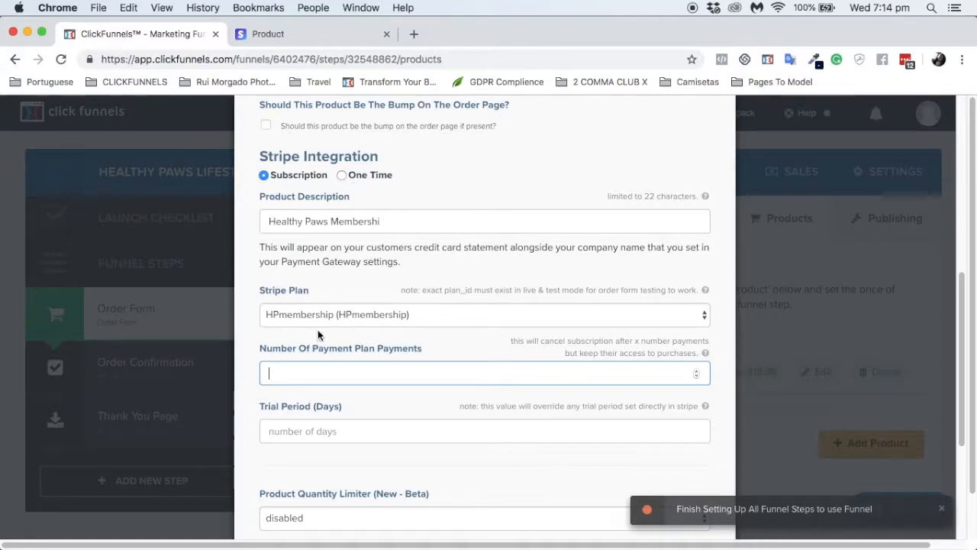
Step: Enter 1000000 as the number of payment plan payments, leaving the trial period empty
text(5)
key(BackSpace)
text(000000)
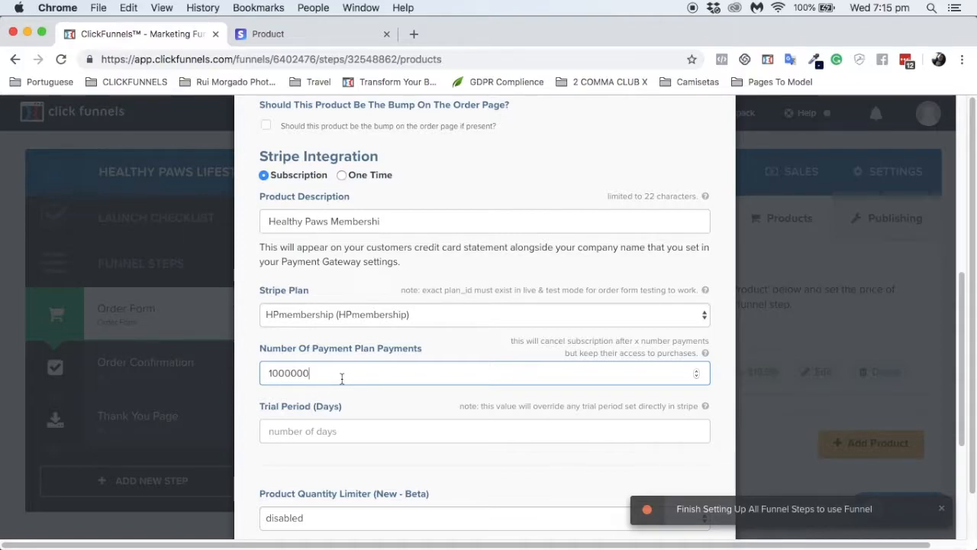
key(Tab)
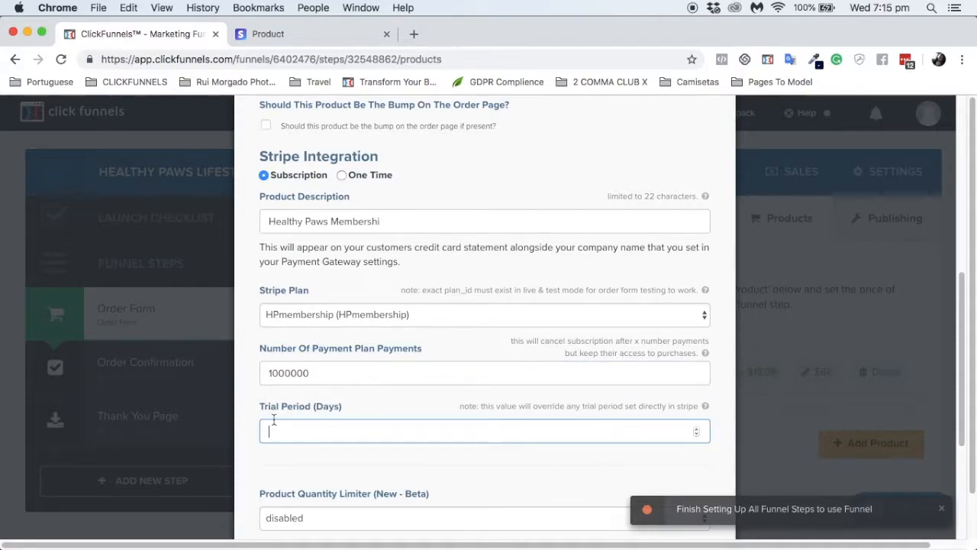
right_click(311, 438)
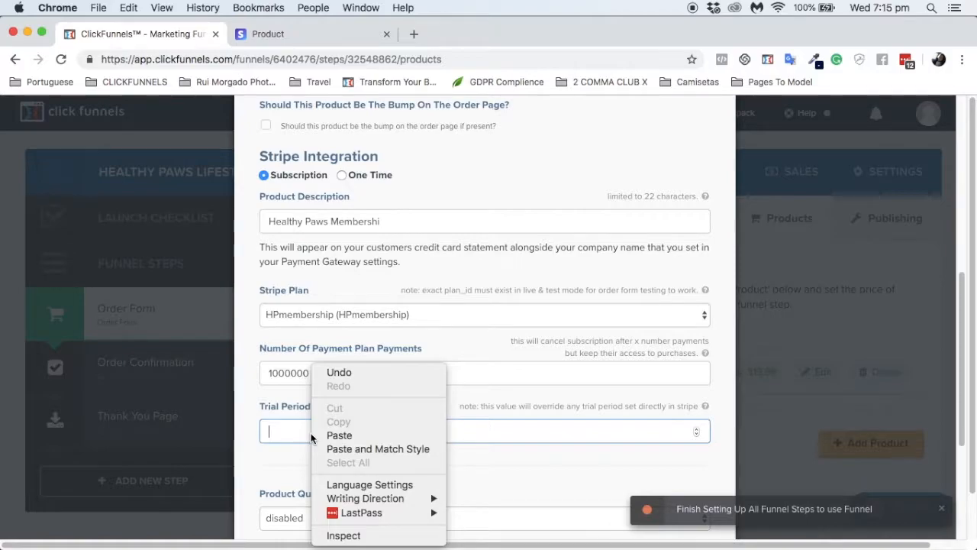
click(271, 432)
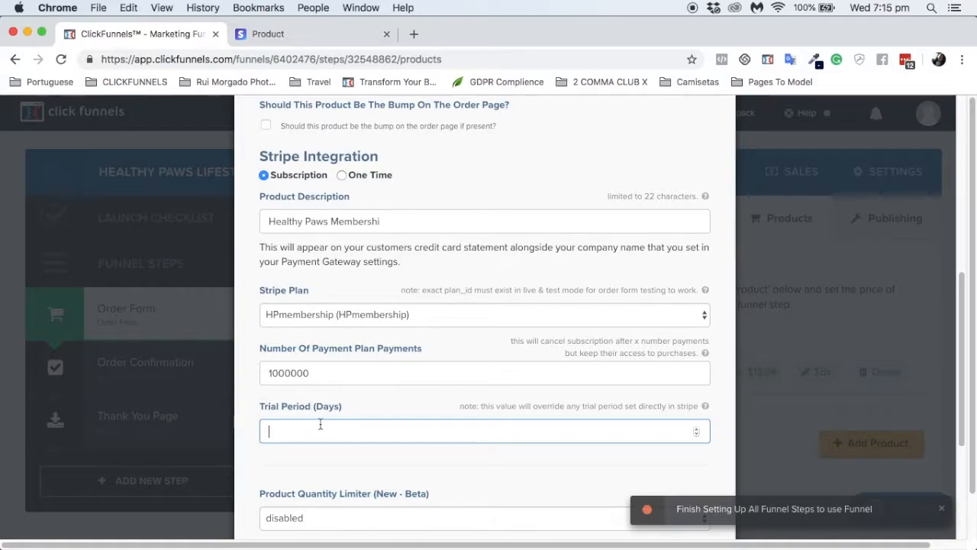
text(7)
click(356, 478)
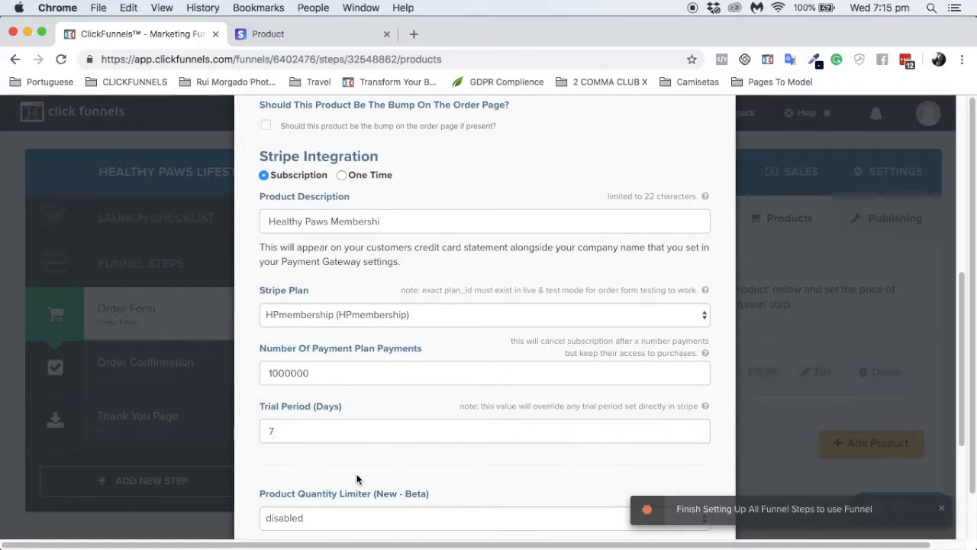
click(281, 434)
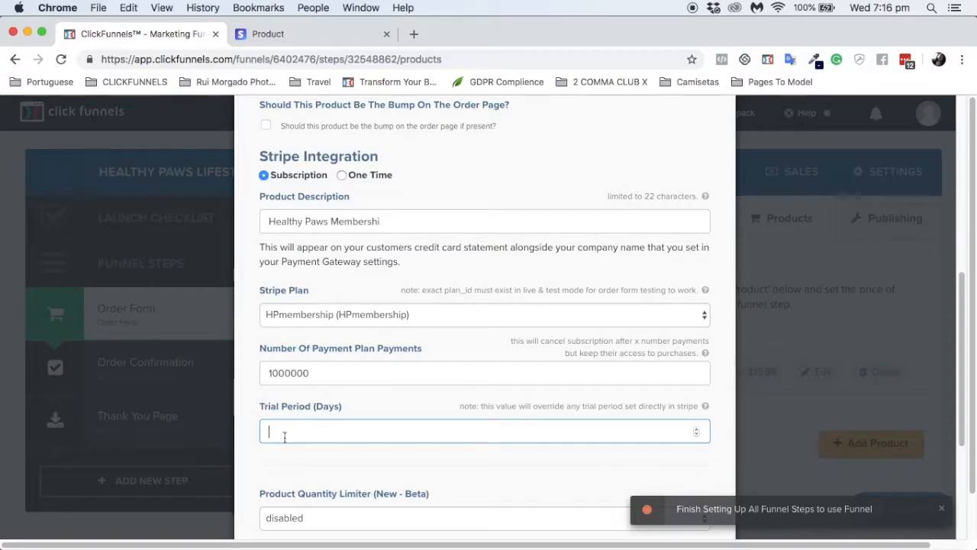
click(299, 532)
scroll(299, 527, down, 4)
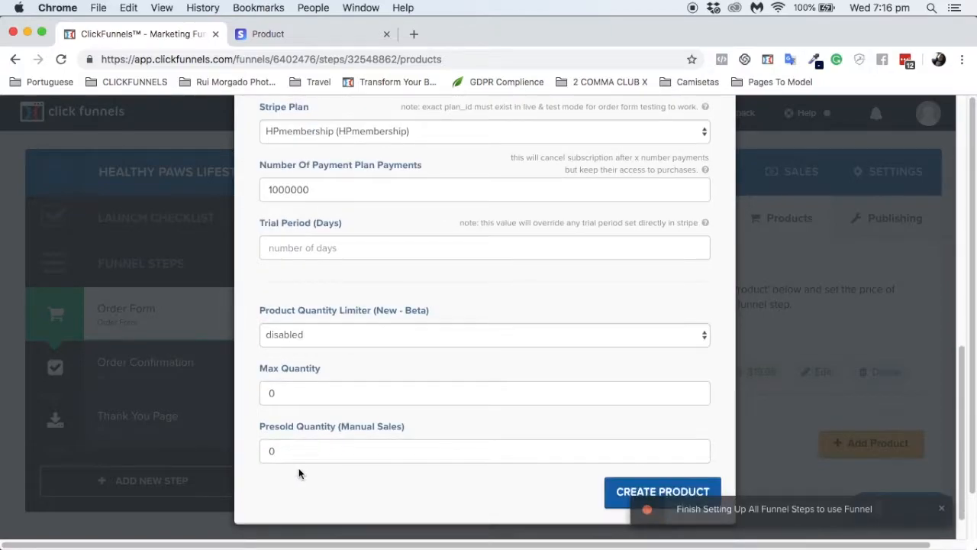
scroll(422, 277, up, 10)
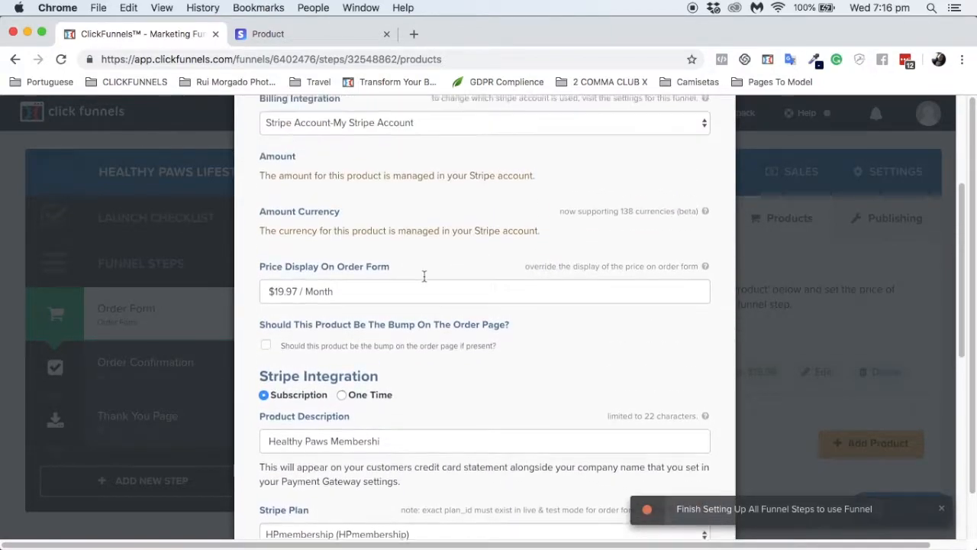
scroll(422, 277, up, 3)
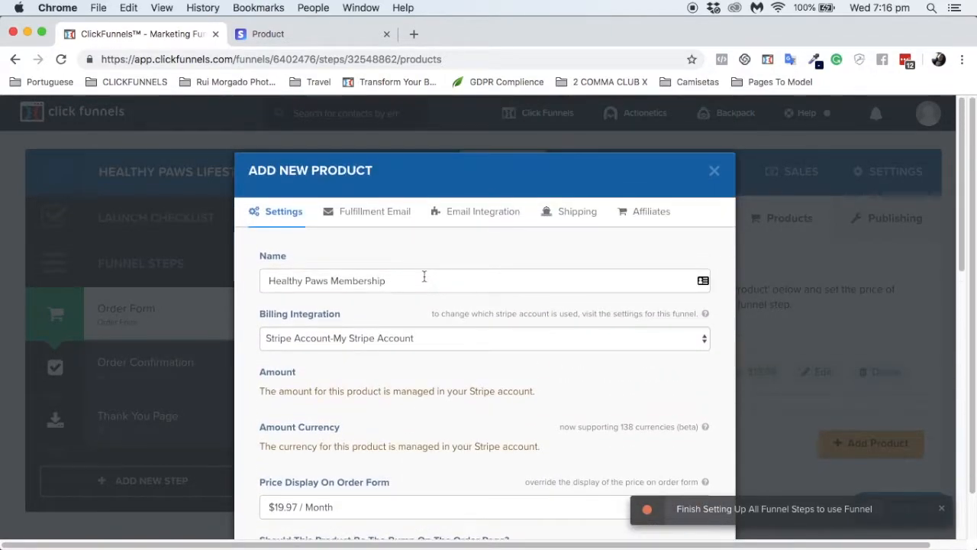
Step: Clear the default fulfillment email subject and HTML body
click(386, 216)
triple_click(367, 295)
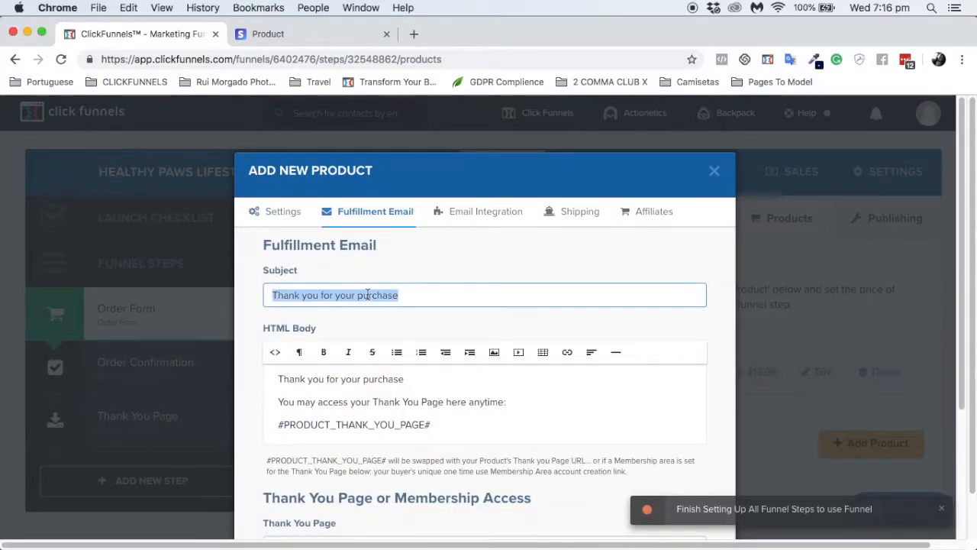
key(BackSpace)
click(368, 390)
key(super+a)
key(BackSpace)
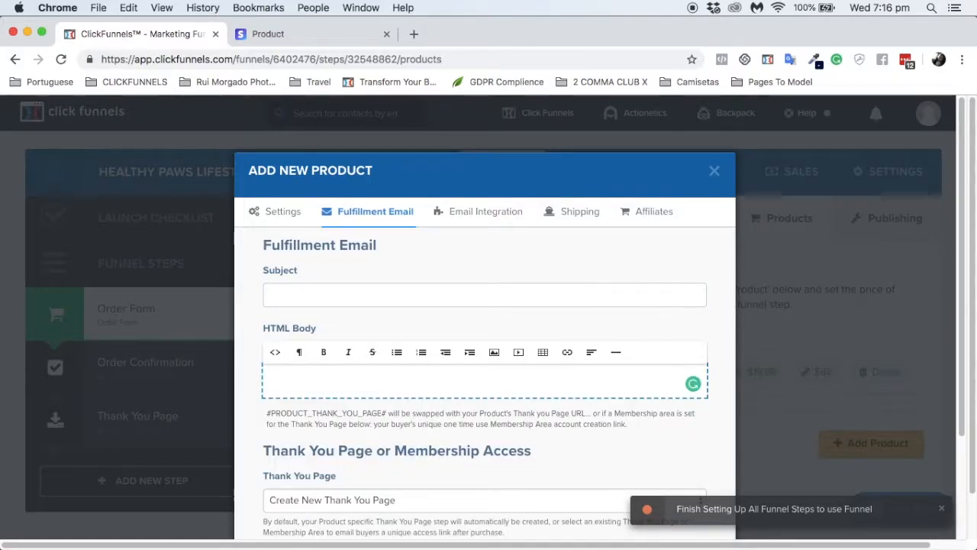
Step: Set the thank you page to the Healthy Paws membership funnel's Membership Area
scroll(360, 430, down, 2)
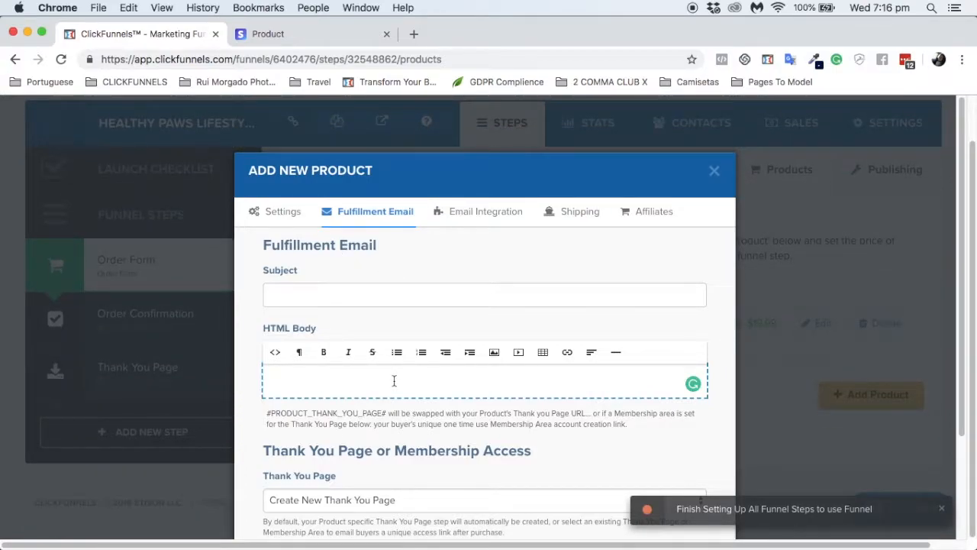
click(388, 499)
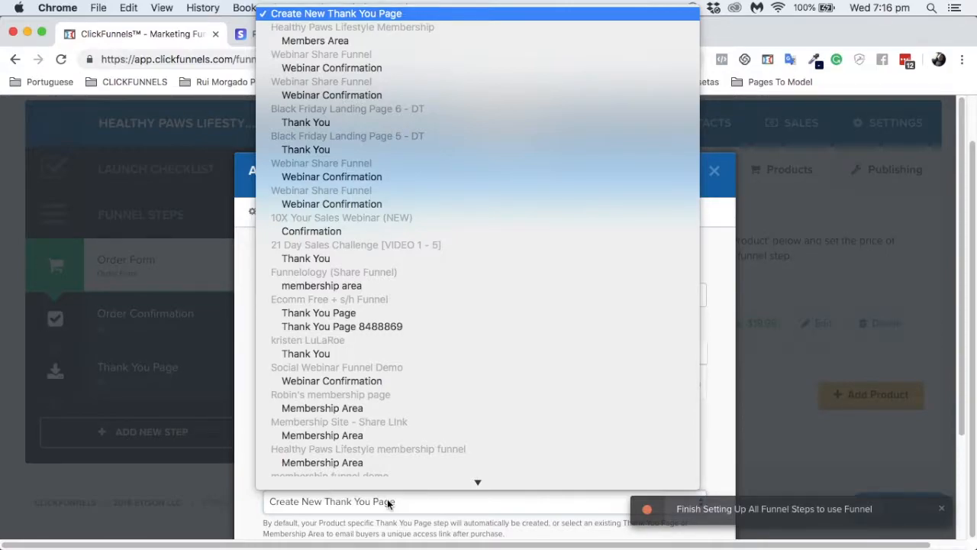
scroll(374, 407, down, 5)
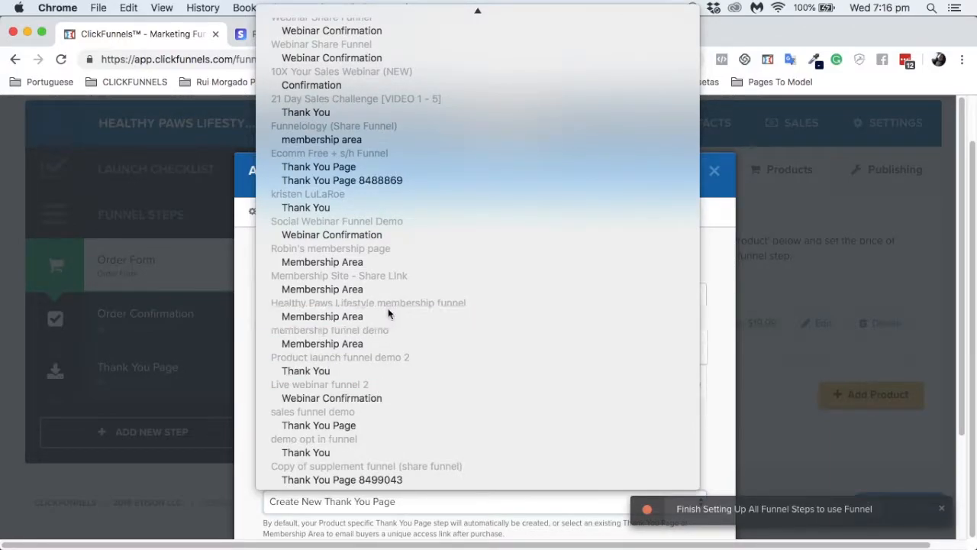
click(295, 316)
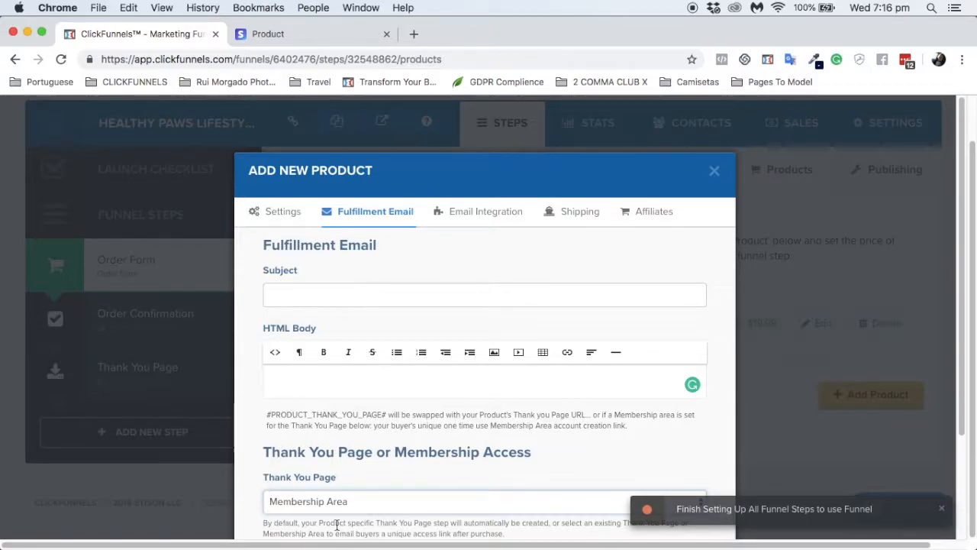
scroll(336, 525, down, 3)
Step: Set email integration to Actionetics (sendgrid), Add To List, Healthy Paws Lifestyle - Member
scroll(481, 298, up, 3)
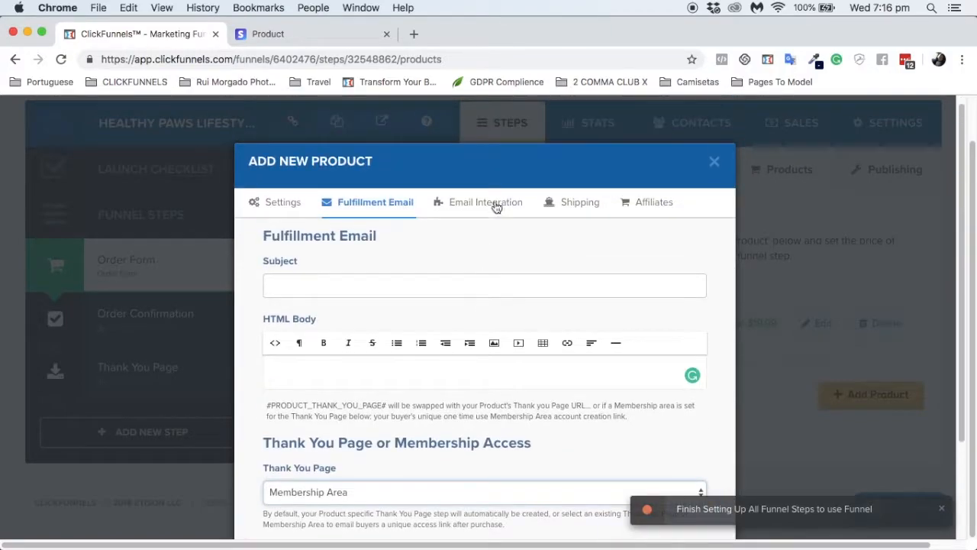
click(495, 203)
click(395, 285)
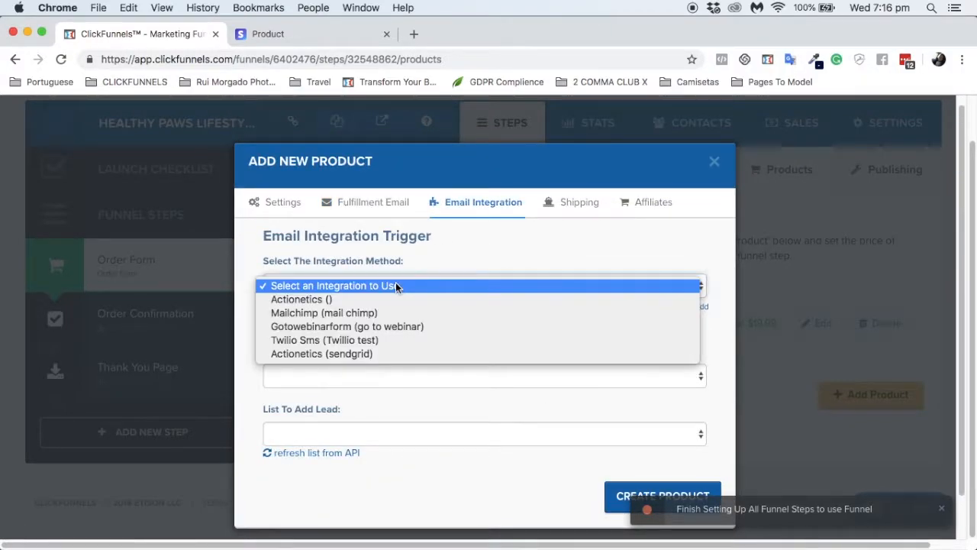
click(323, 352)
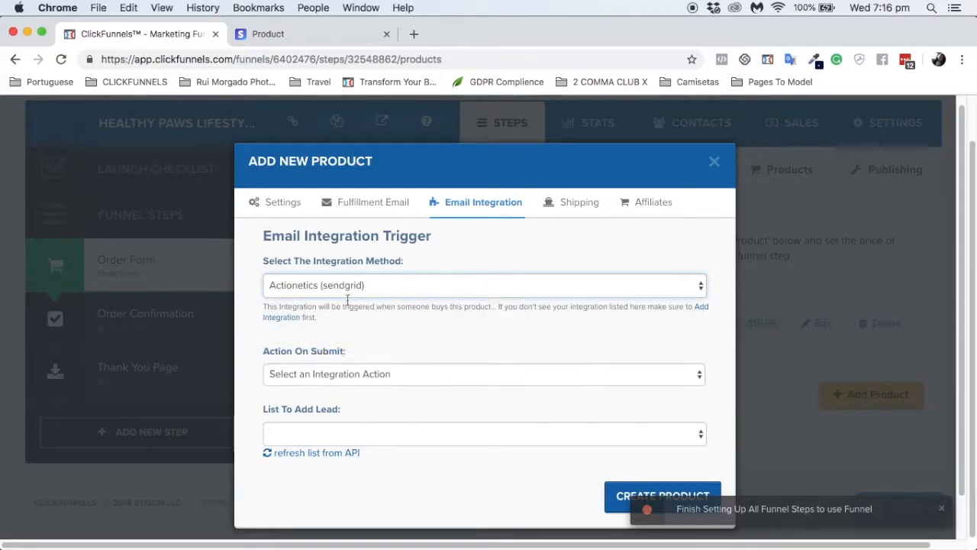
click(321, 374)
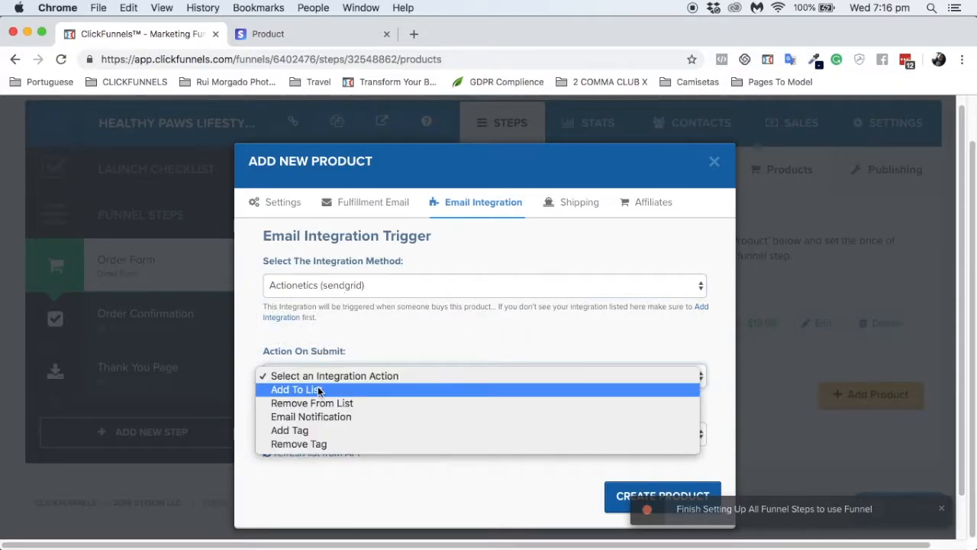
click(320, 390)
click(330, 433)
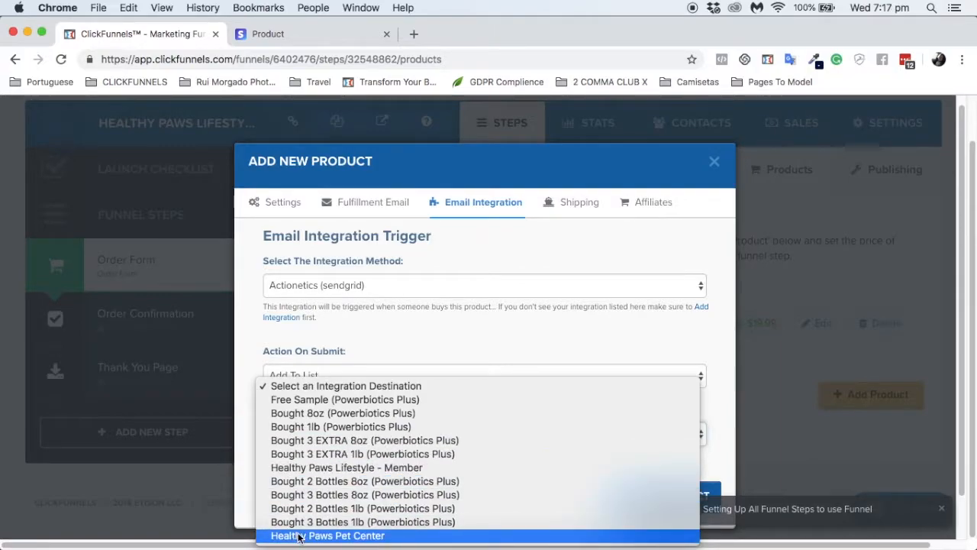
click(331, 466)
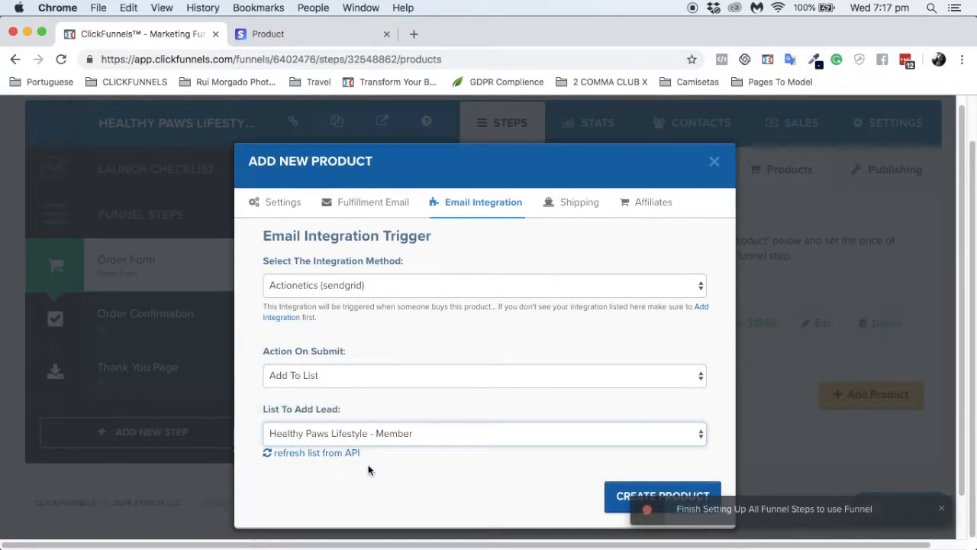
Step: Create the Healthy Paws Membership product and return to the Order Form step overview
click(635, 493)
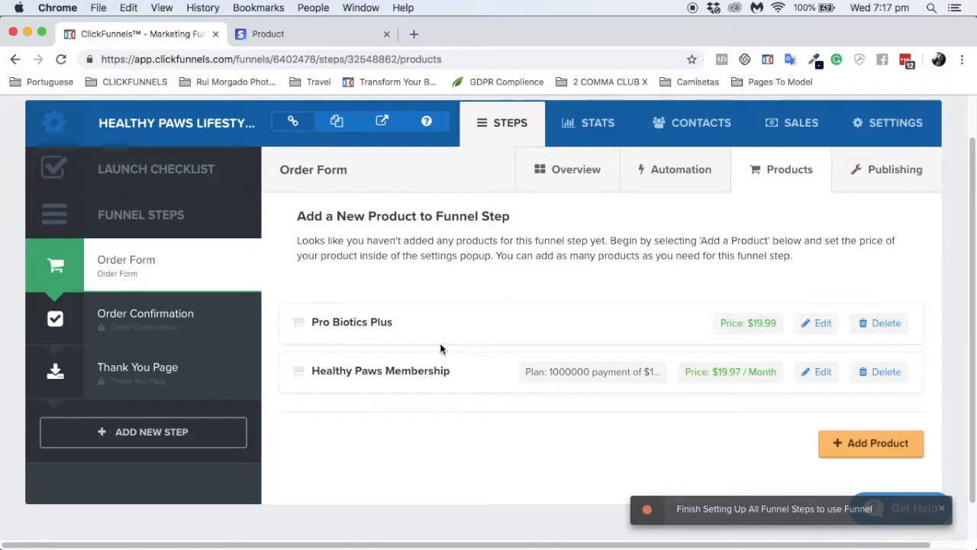
mouse_move(247, 283)
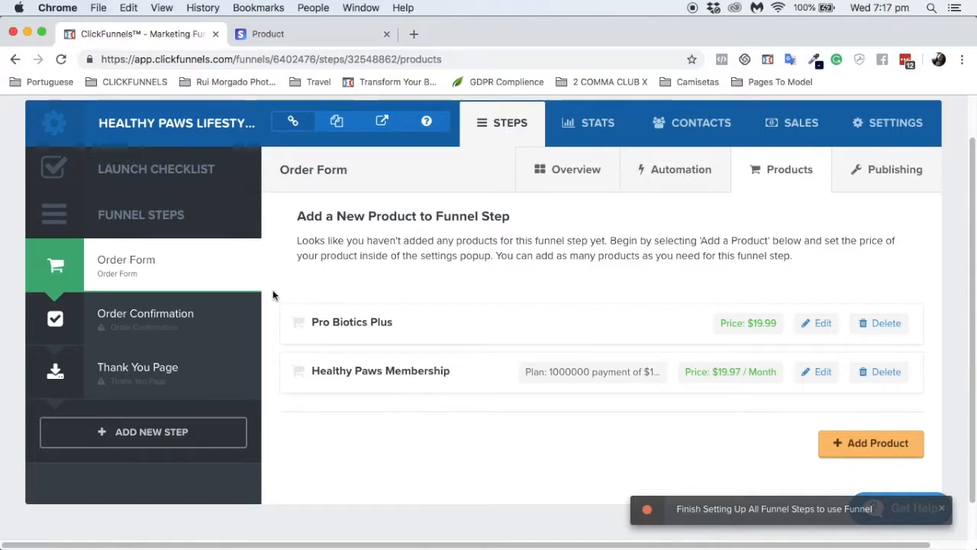
click(140, 264)
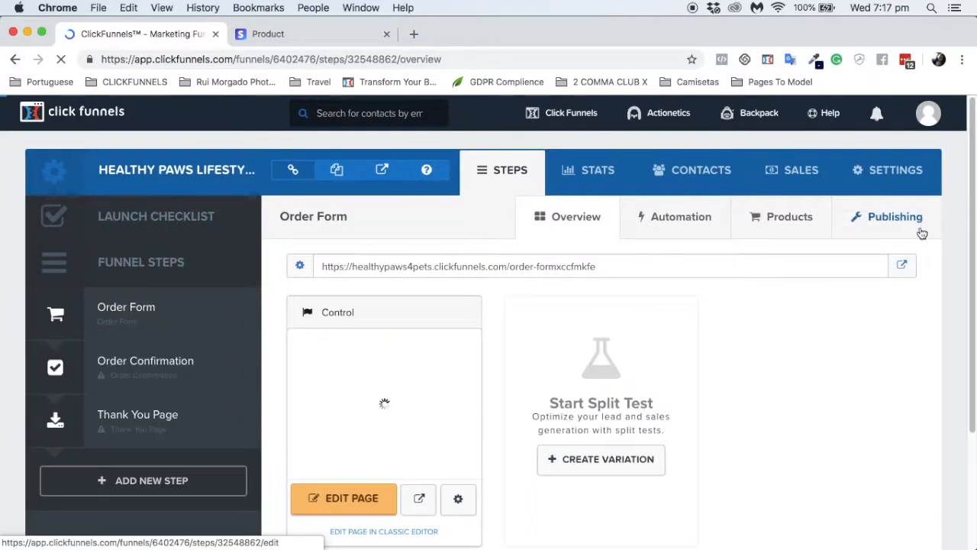
Step: On the live order form, enter a test name, email, 'cds' address fields and Belarus
click(904, 265)
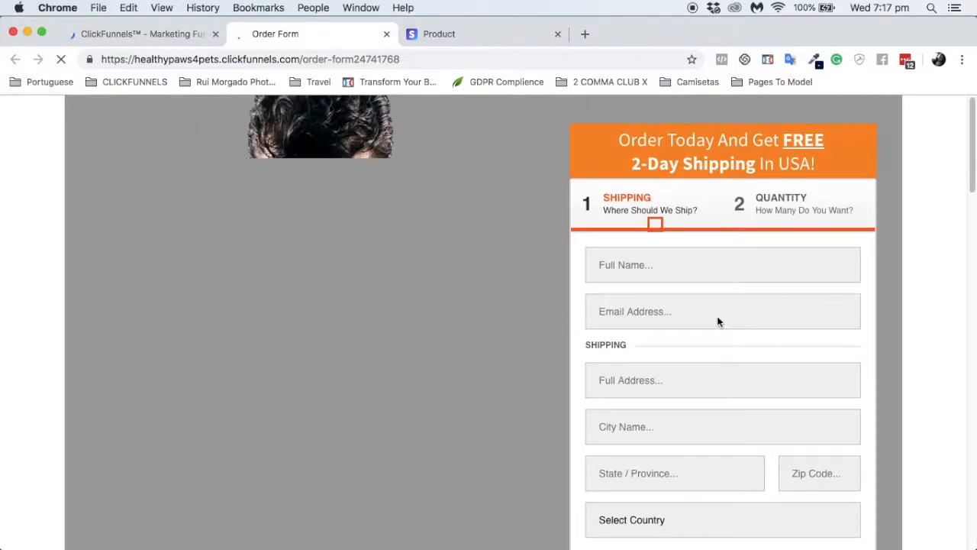
scroll(759, 341, down, 5)
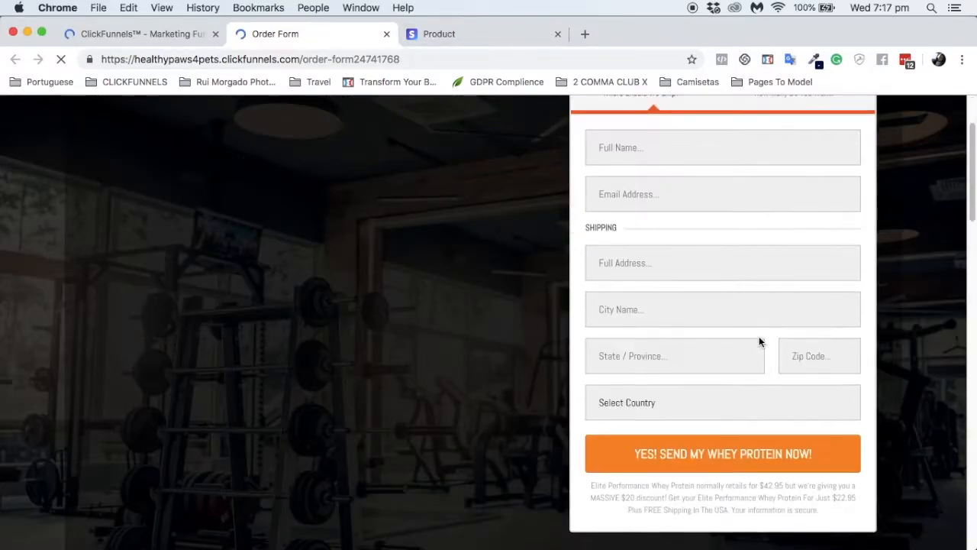
text(angela)
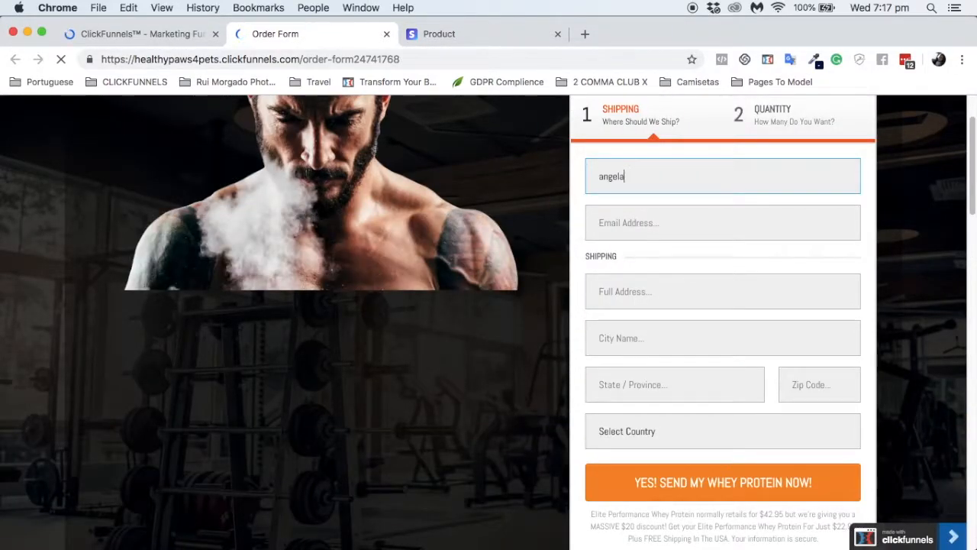
key(Tab)
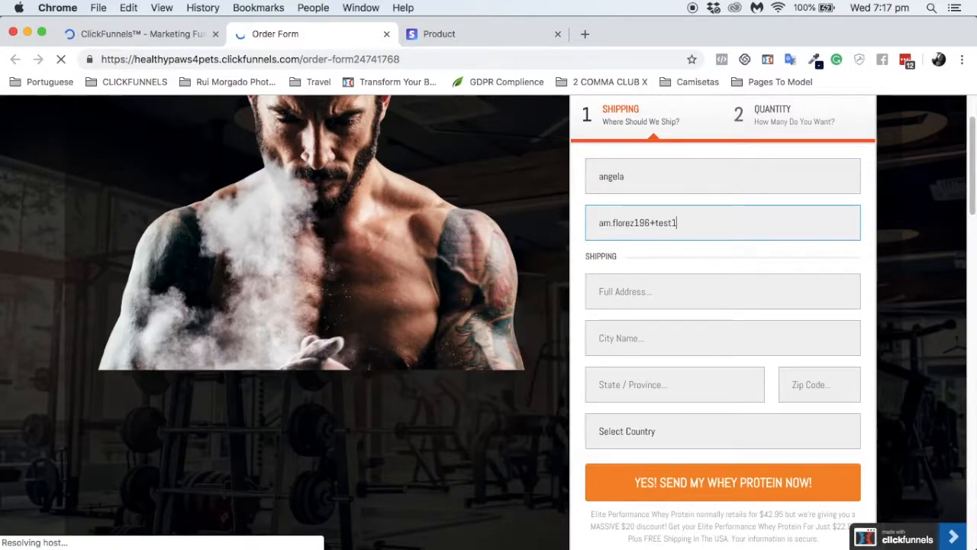
click(671, 300)
text(cds)
key(Tab)
text(cds)
key(Tab)
text(cds)
key(Tab)
text(cds)
click(767, 432)
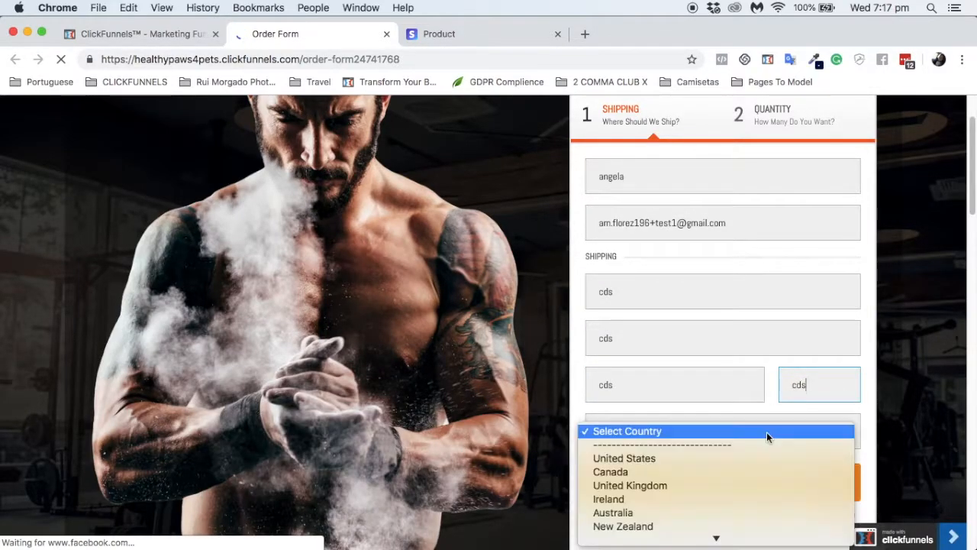
click(642, 239)
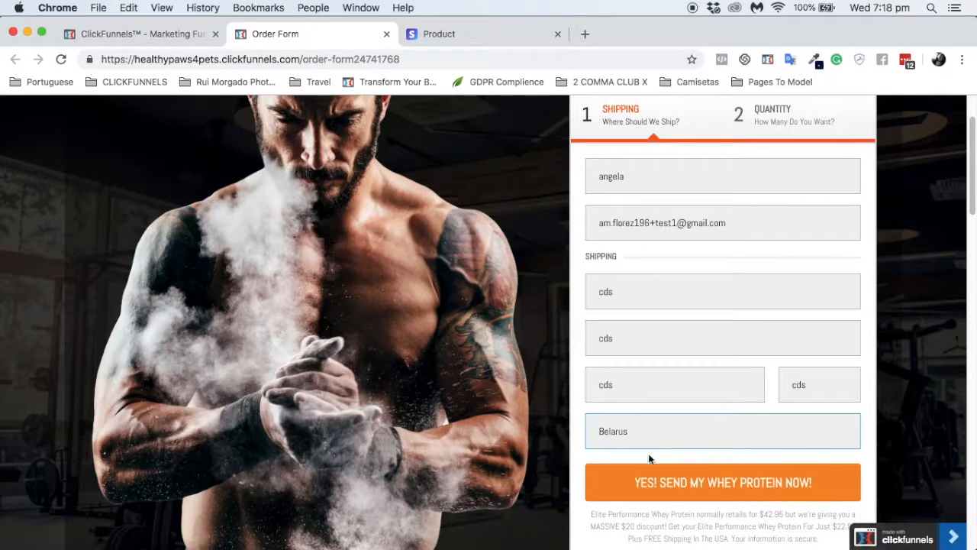
Step: Submit to step 2, compare Healthy Paws Membership and Pro Biotics Plus, then close the page
click(650, 478)
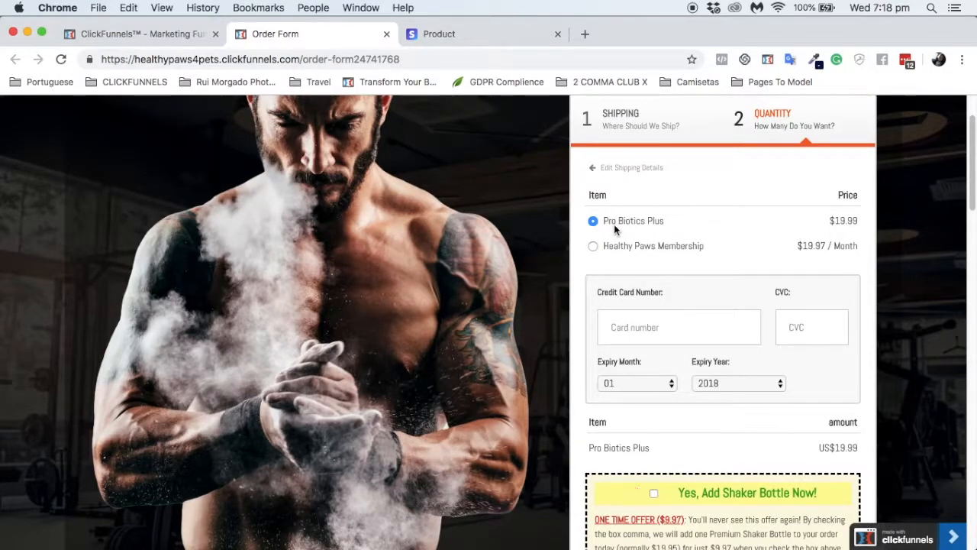
click(593, 246)
click(593, 222)
click(593, 245)
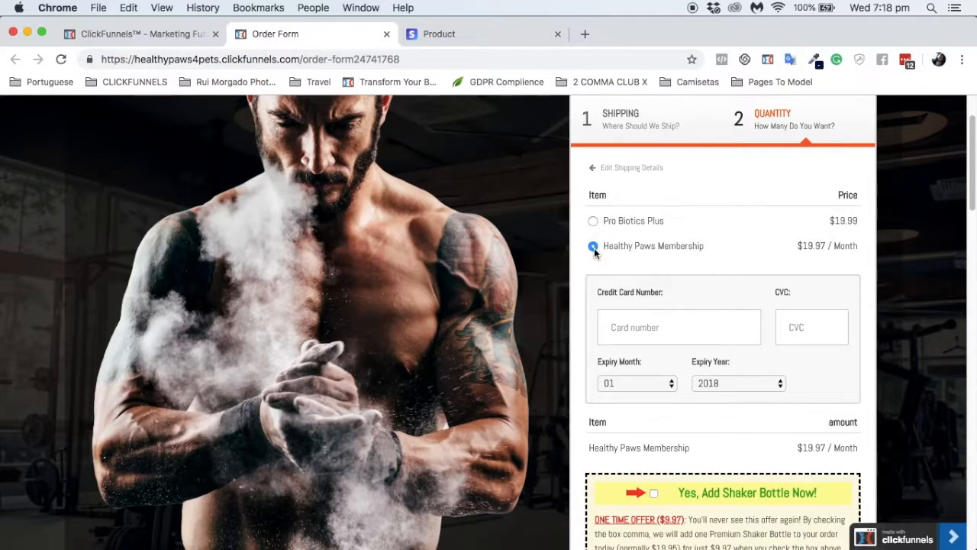
click(593, 221)
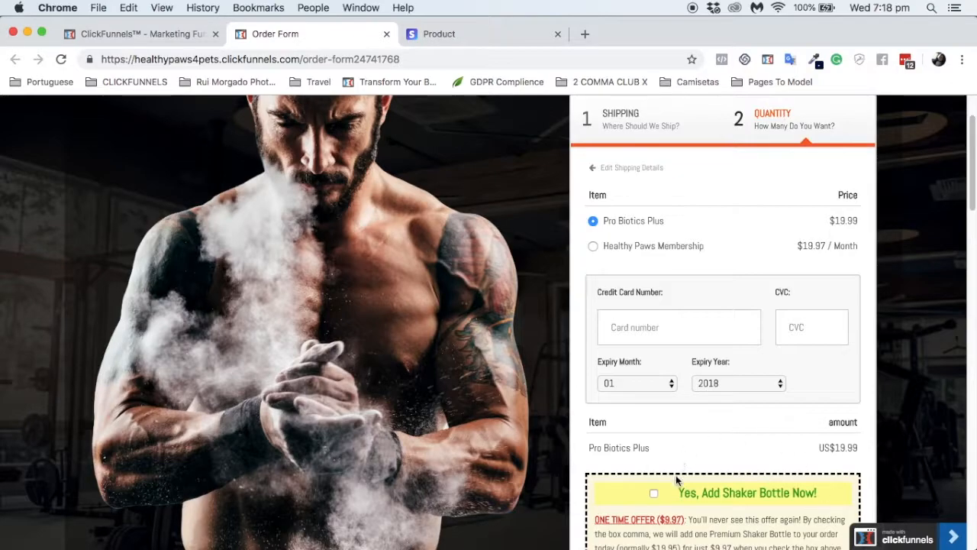
scroll(650, 452, down, 1)
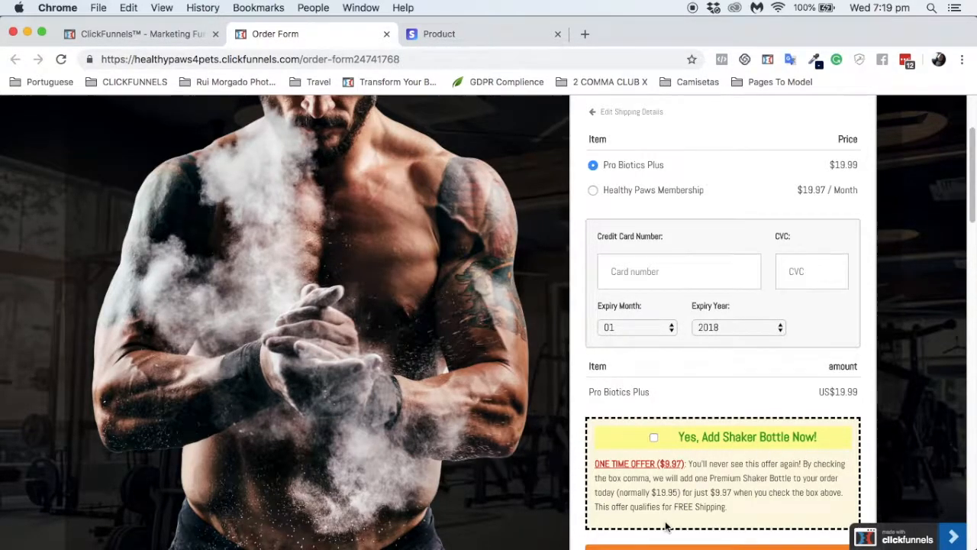
key(super+w)
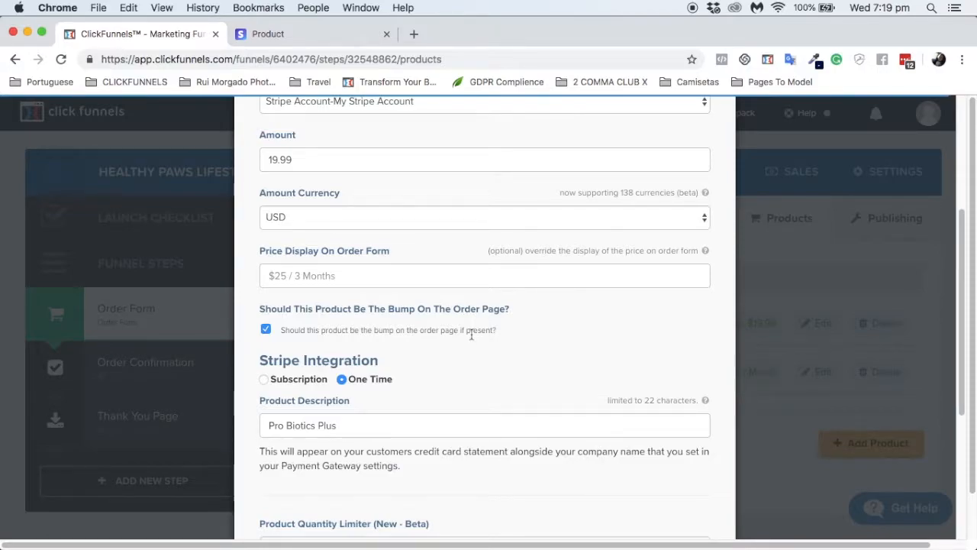
Step: Save the Pro Biotics Plus product and reopen the live order form from the Order Form step
scroll(547, 373, down, 5)
click(678, 451)
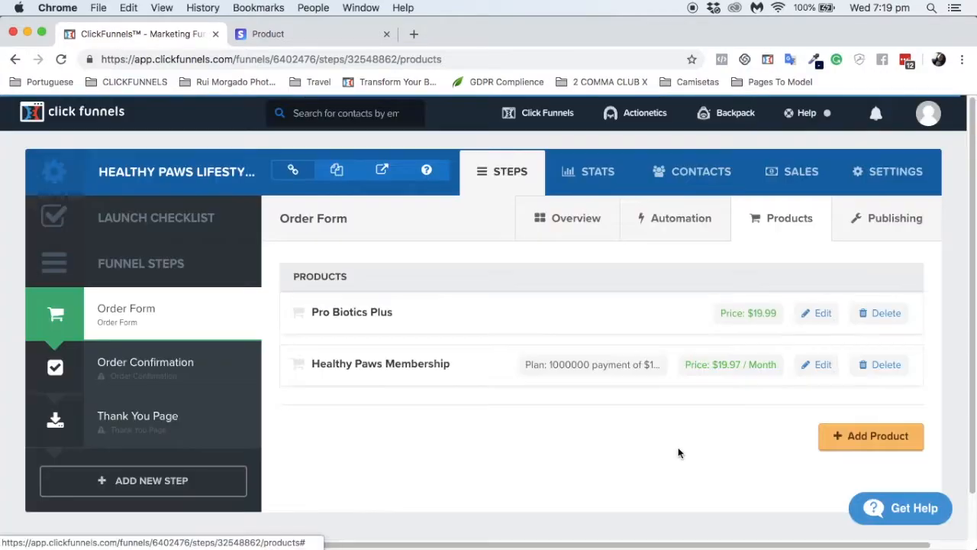
click(202, 321)
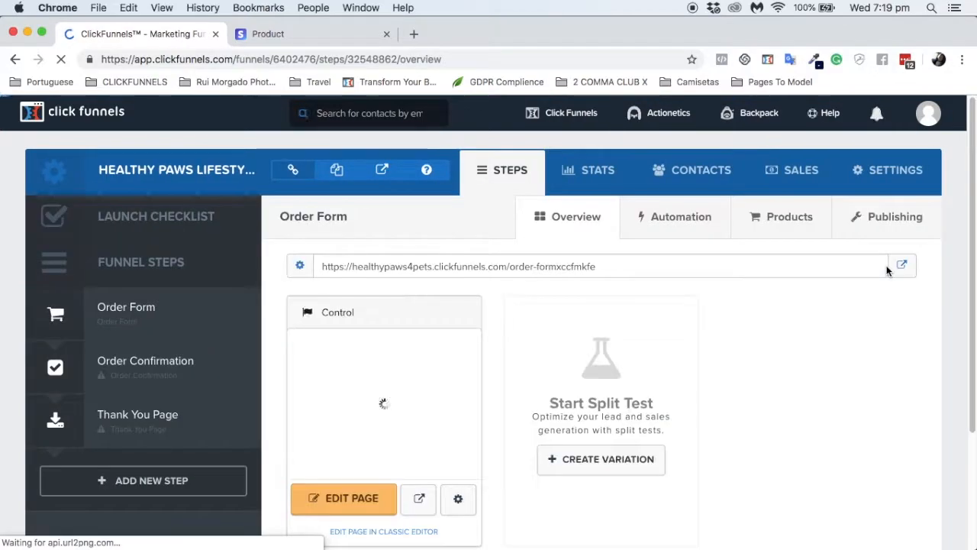
click(900, 265)
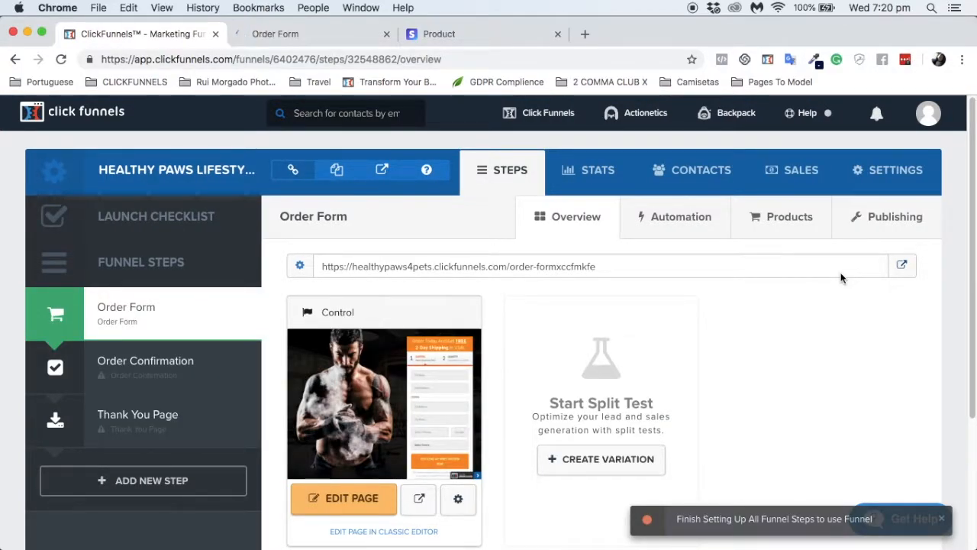
Step: On the live form, enter a test name, submit, and select Healthy Paws Membership
click(311, 42)
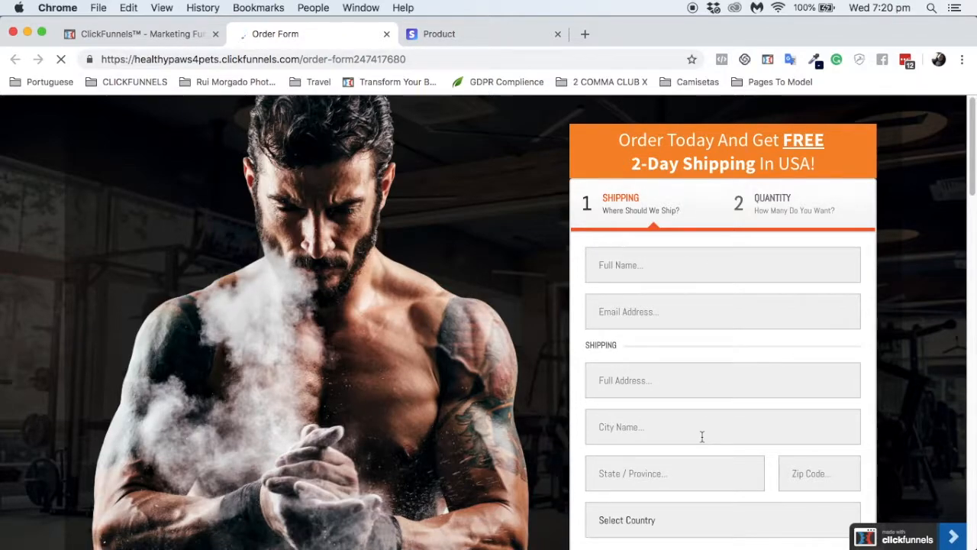
click(668, 267)
text(angela)
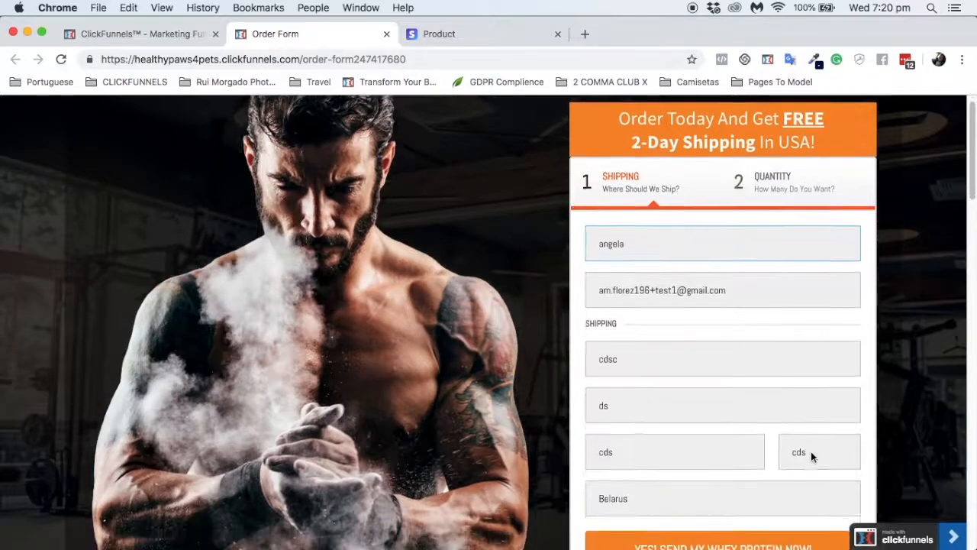
scroll(810, 451, down, 5)
click(715, 280)
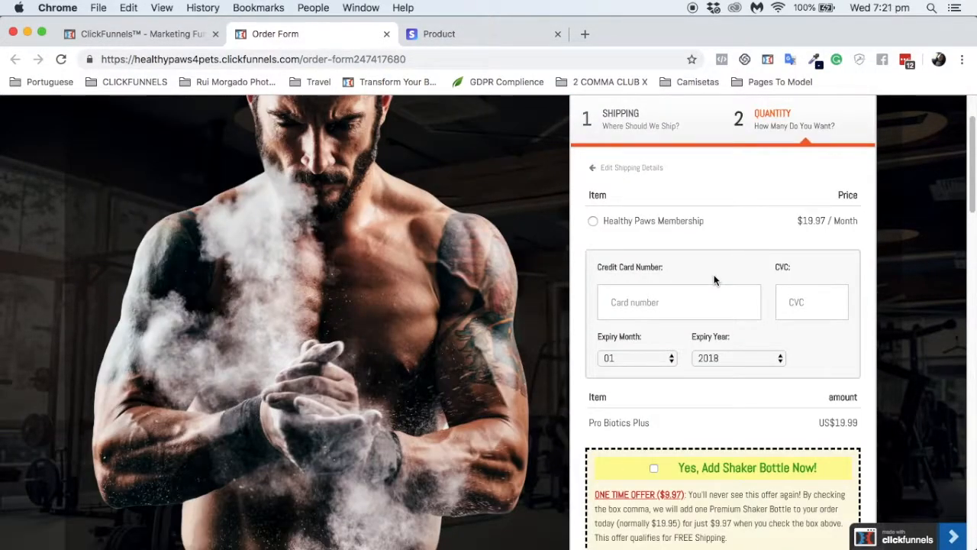
click(592, 222)
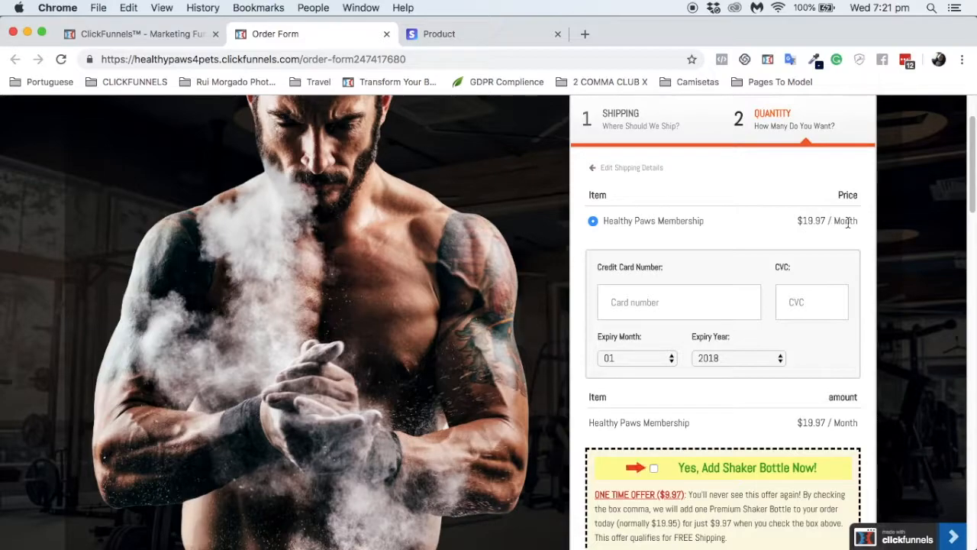
Step: Tick the Shaker Bottle bump to add Pro Biotics Plus at US$19.99, then close the page
click(670, 302)
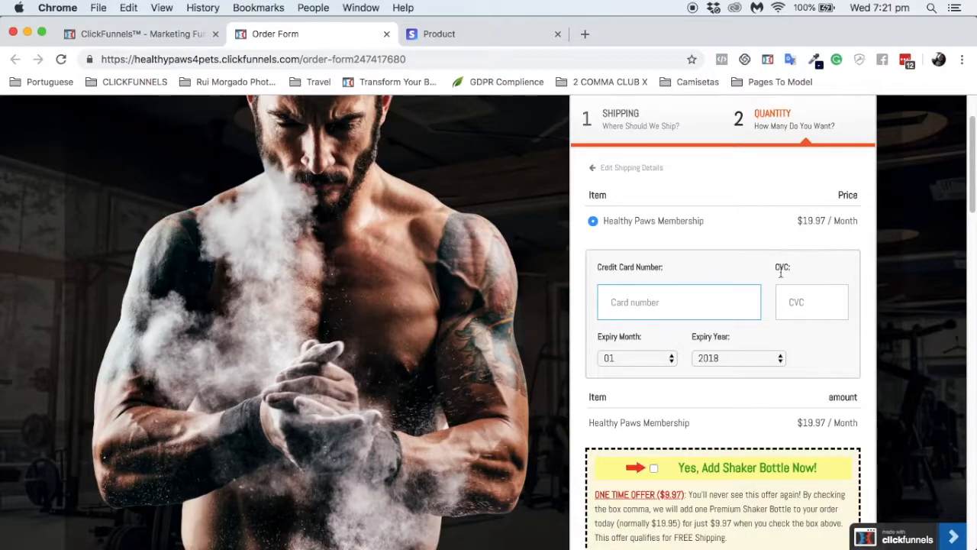
scroll(729, 366, down, 3)
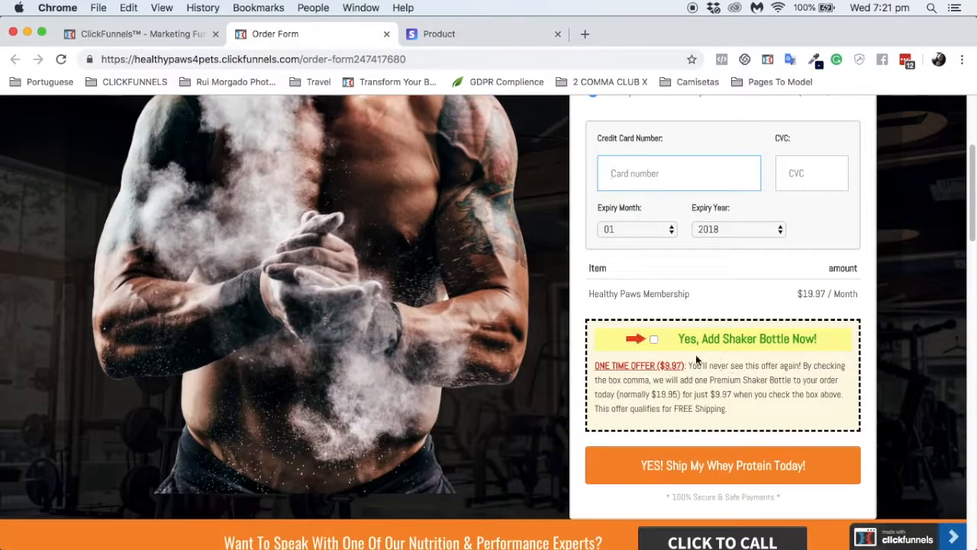
click(653, 340)
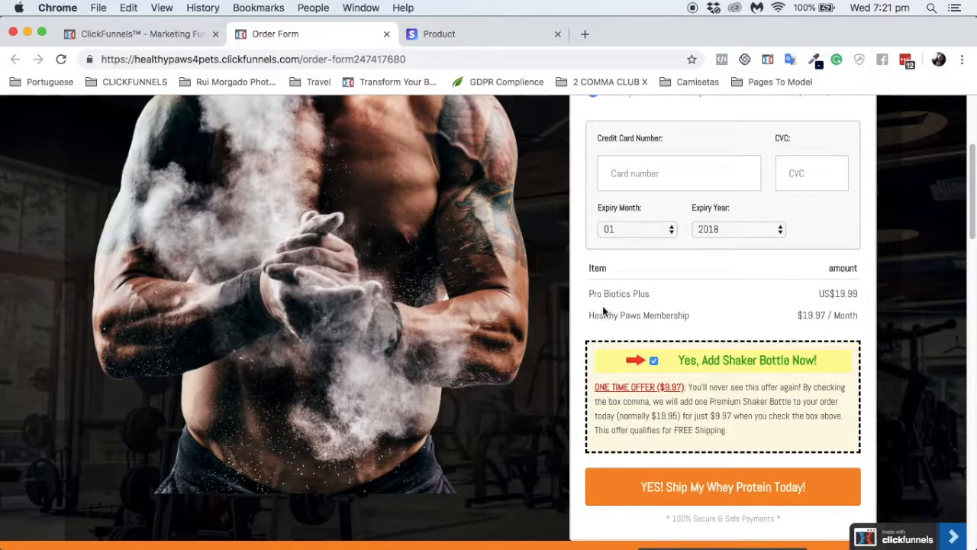
click(654, 361)
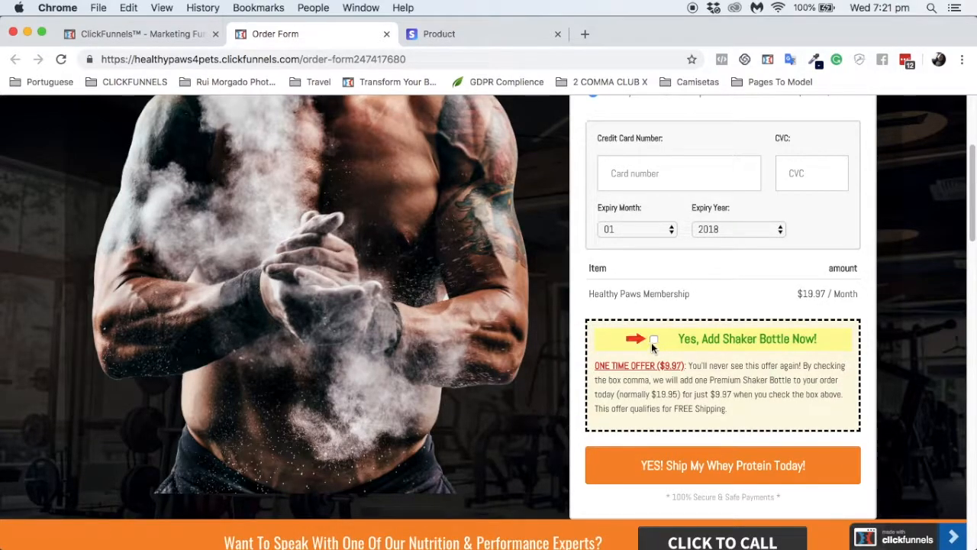
click(655, 340)
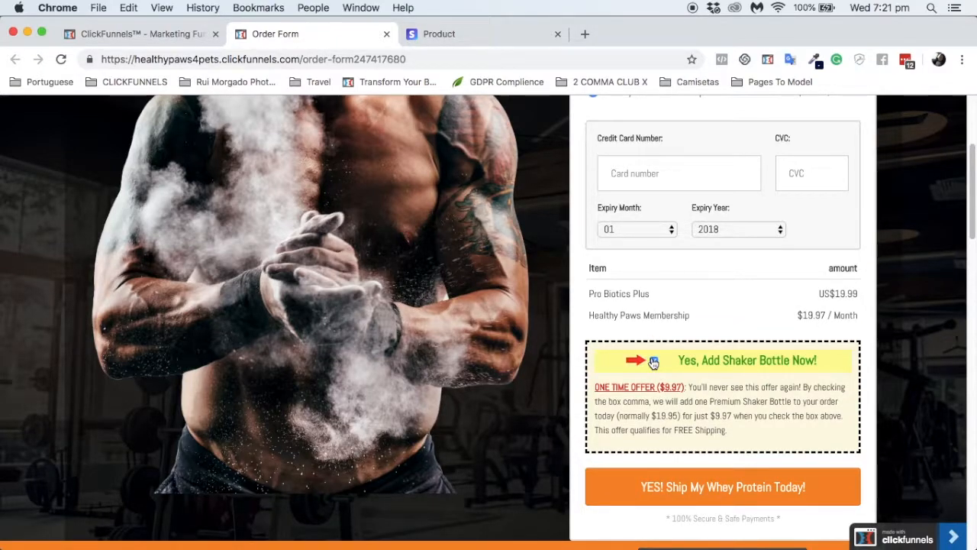
drag(592, 295, 661, 305)
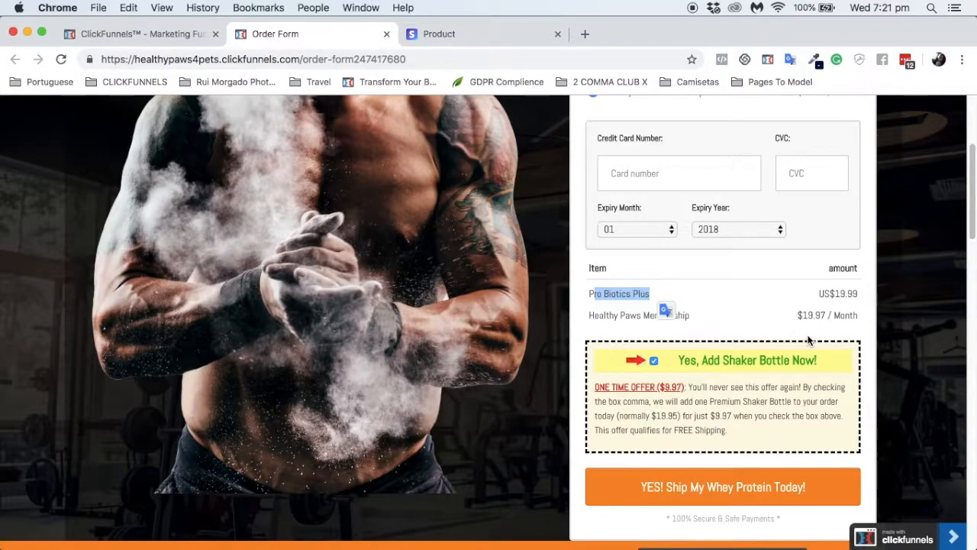
click(387, 34)
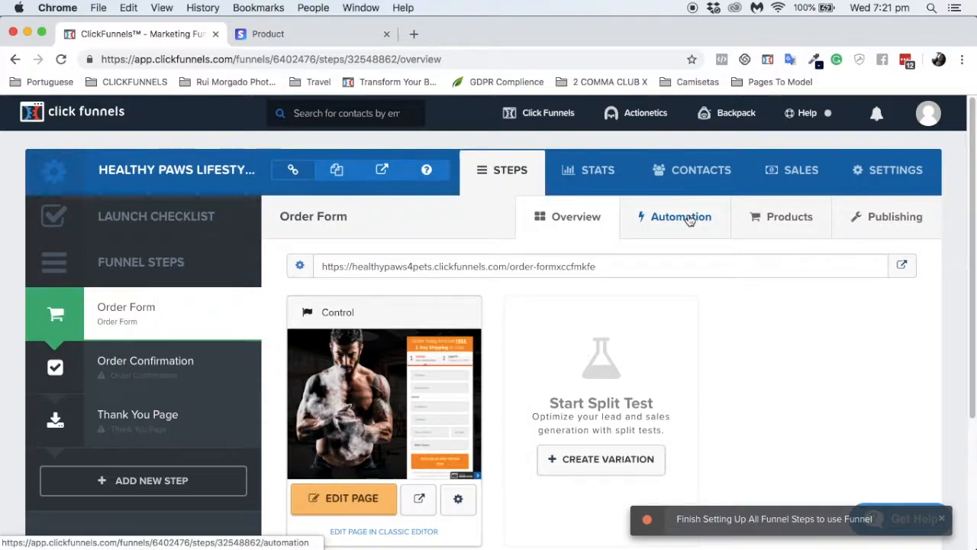